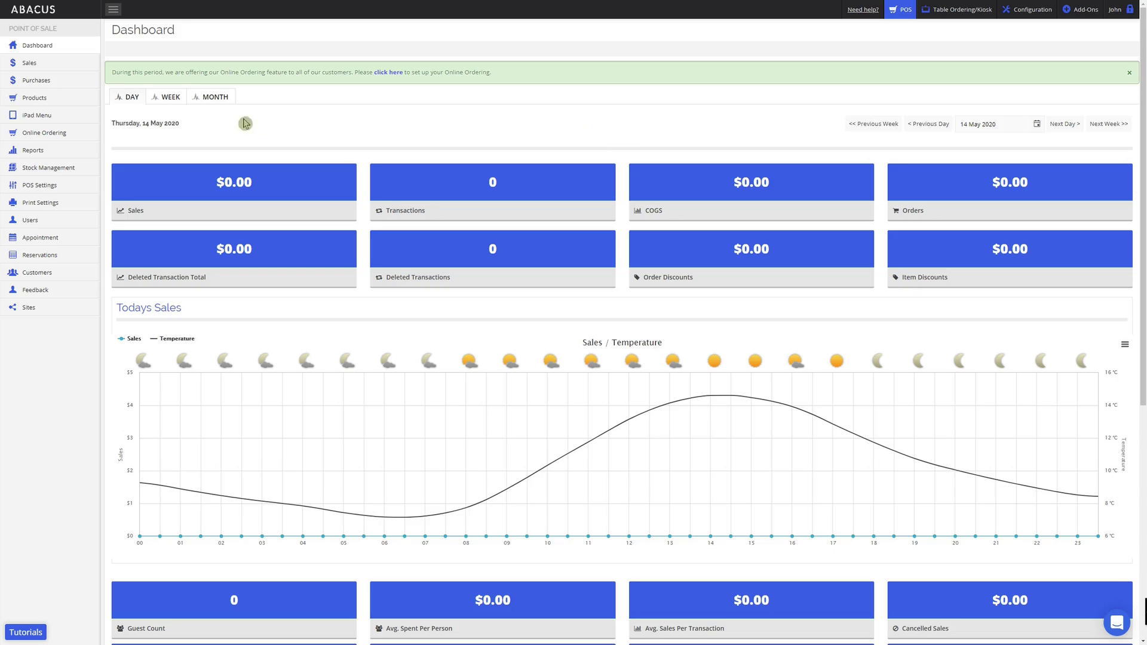
Step: Start a new product with the product name Margherita Pizza and the print name Marg Pizza
left_click(59, 97)
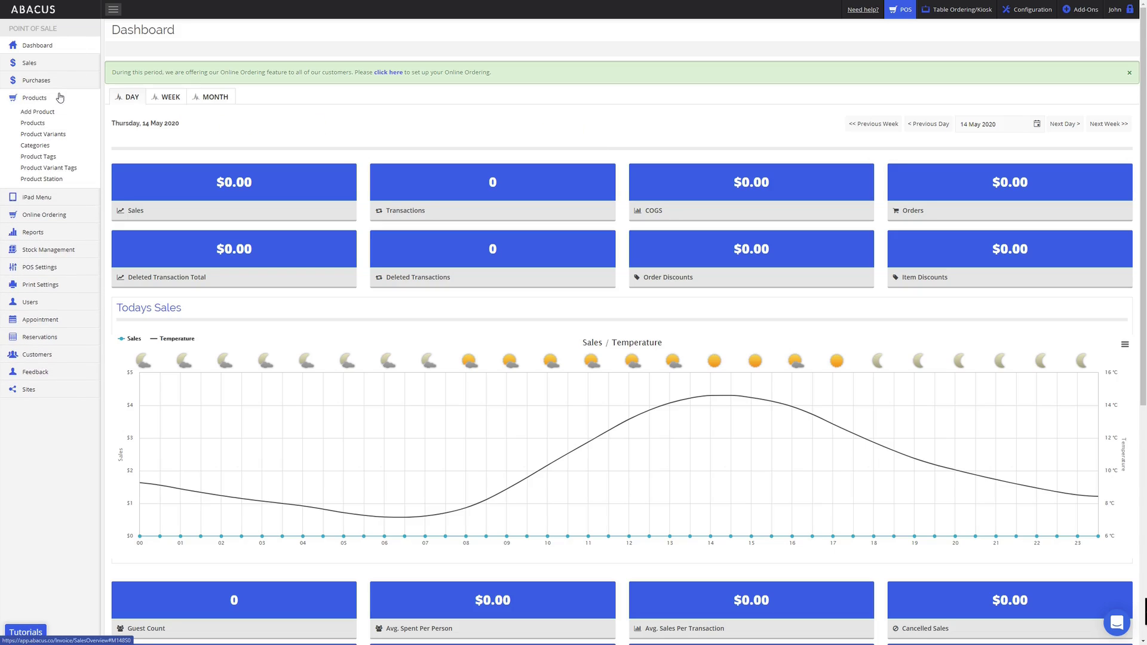
left_click(59, 112)
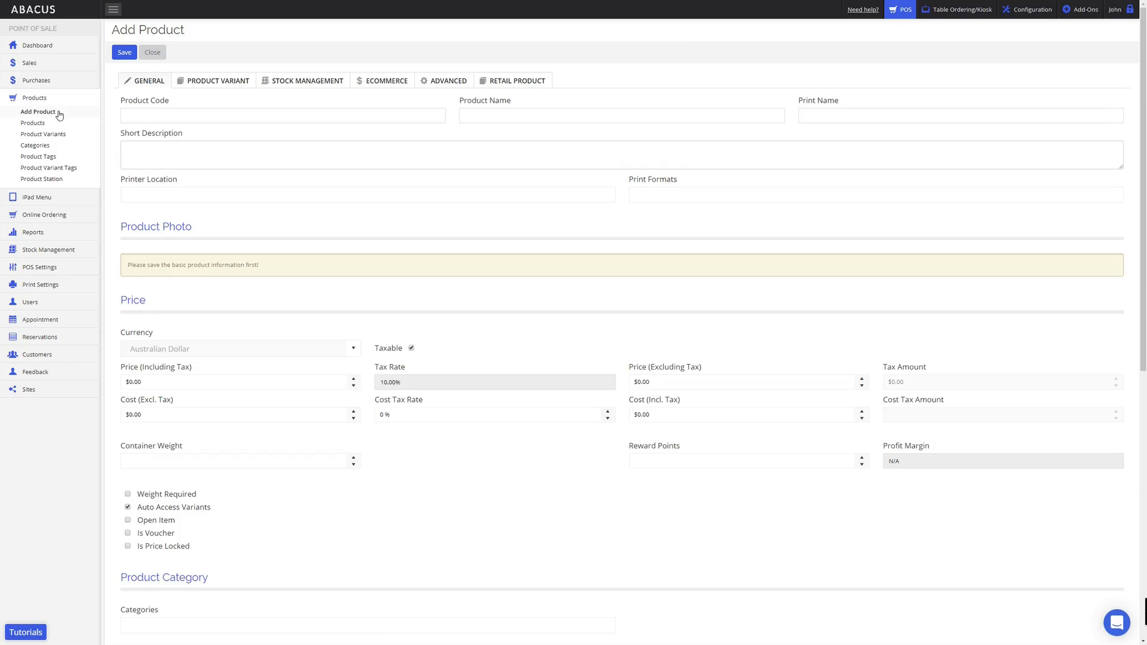
left_click(140, 115)
left_click(503, 115)
type("Margherita Pizza")
left_click(816, 115)
type("Marg Pizza")
Step: Enter the short description "Pizza dough, tomato sauce, olive oil, fresh mozzarella and basil leaves." and set the printer location to Kitchen
left_click(154, 155)
type("Pizza dough, tomato sauce, olive oil, fresh mozzarella and basil leaves.")
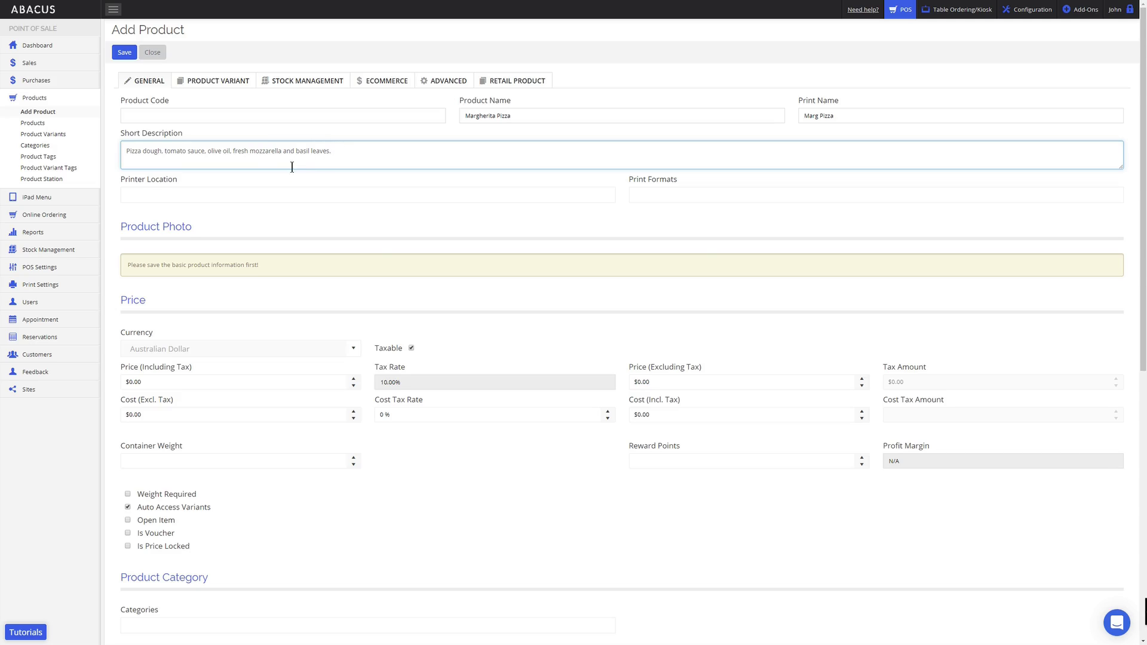
left_click(170, 199)
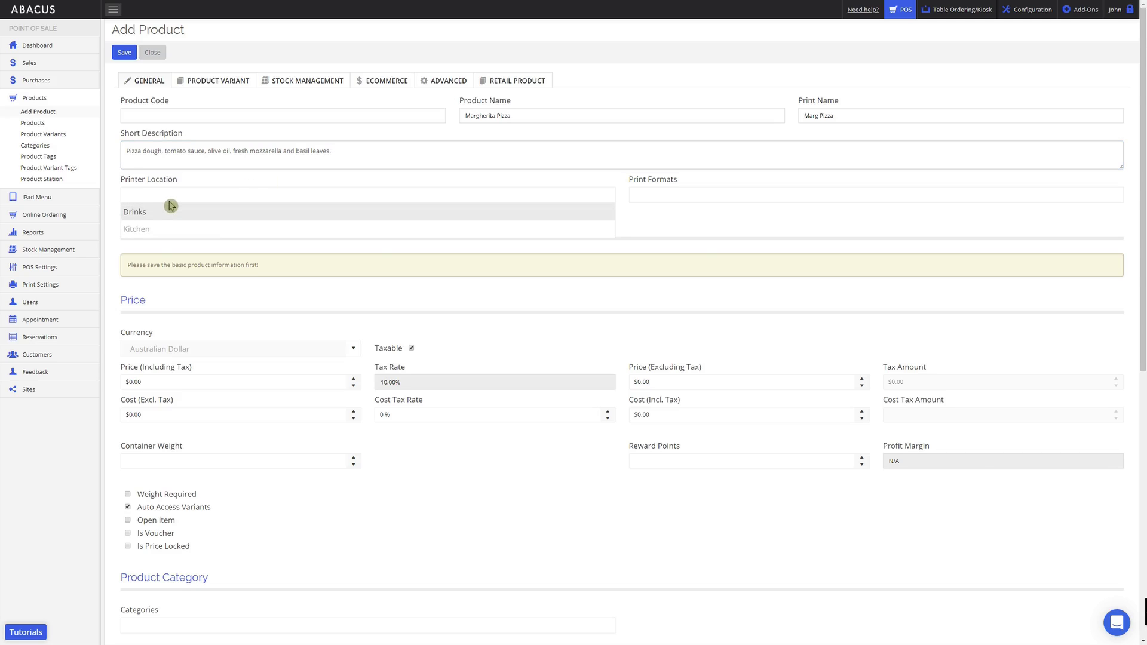
left_click(172, 234)
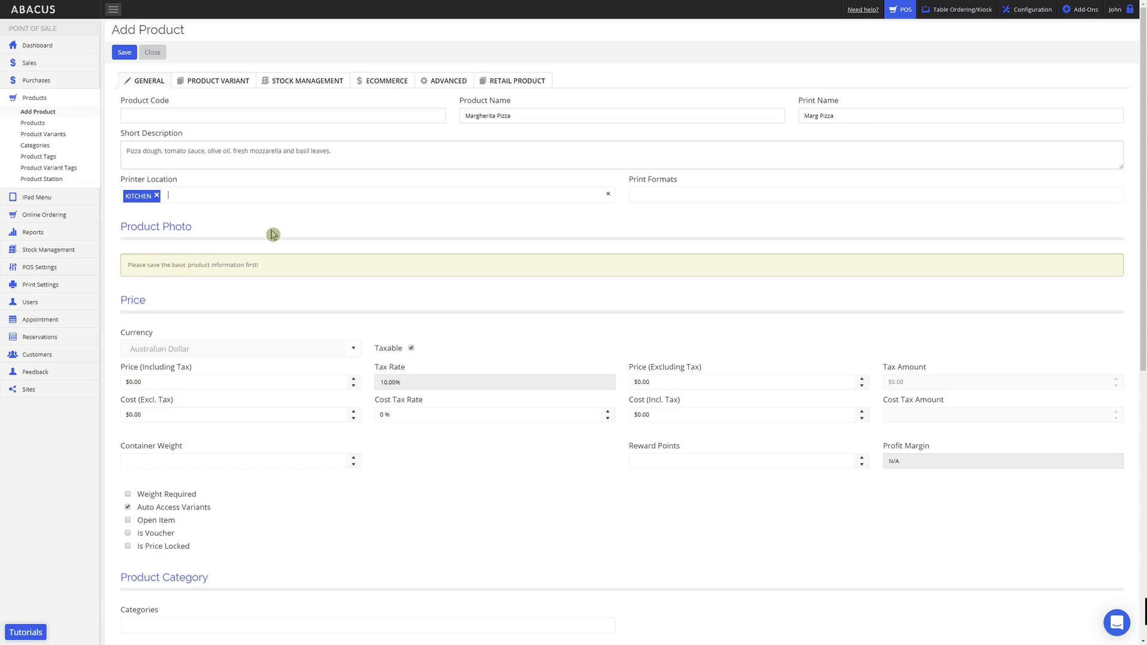
Step: Set the new product's price including tax to $15.00
left_click(185, 381)
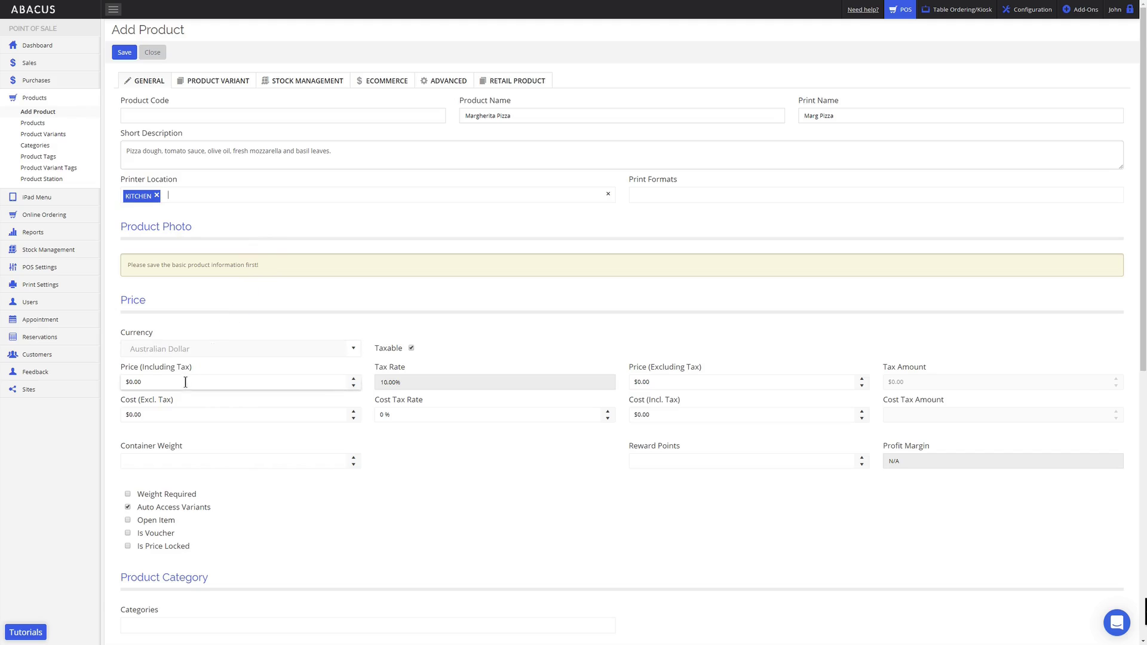
left_click(152, 381)
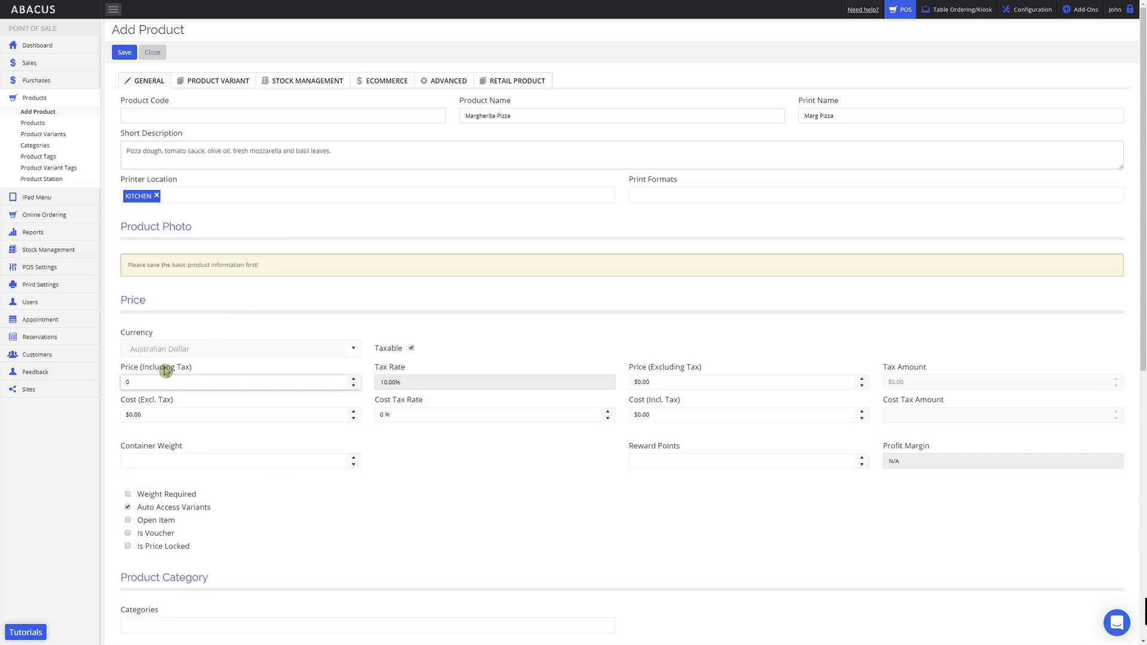
type("15")
left_click(171, 414)
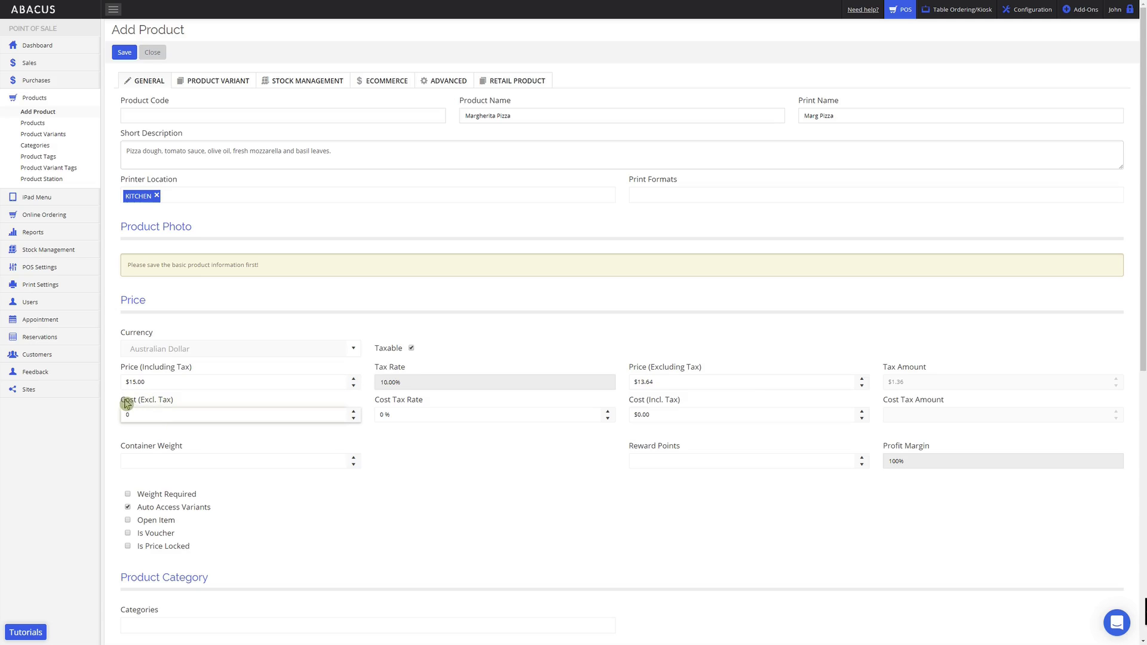
left_click(164, 414)
Step: Assign the new product to the Sides category and save it
scroll(169, 414, "down", 3)
left_click(169, 421)
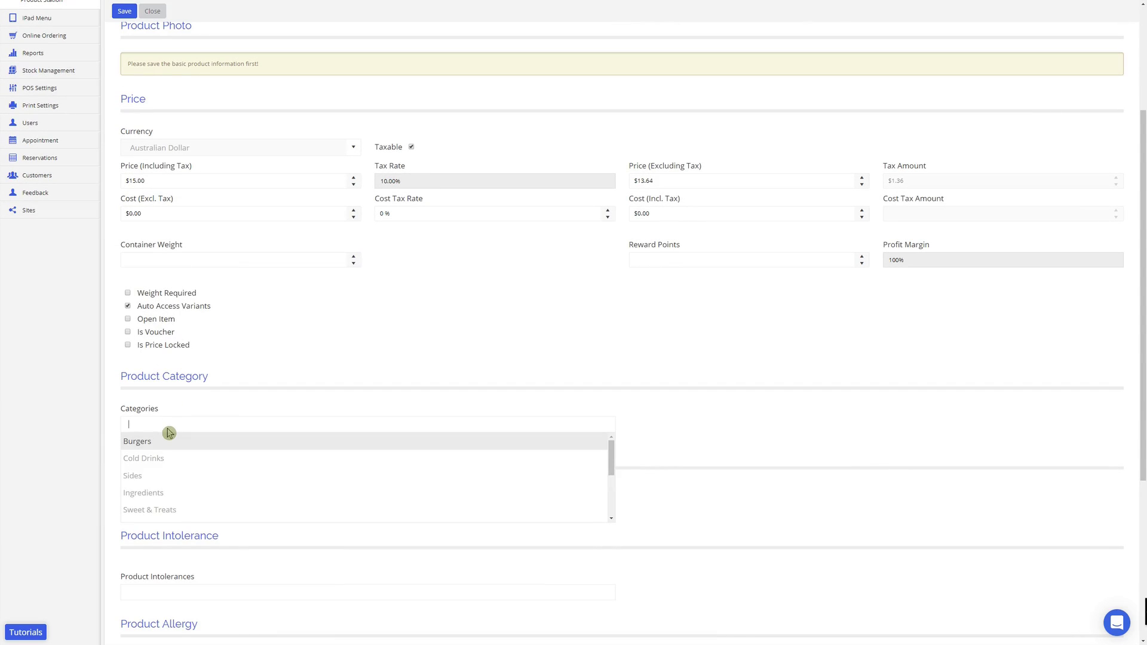
left_click(168, 478)
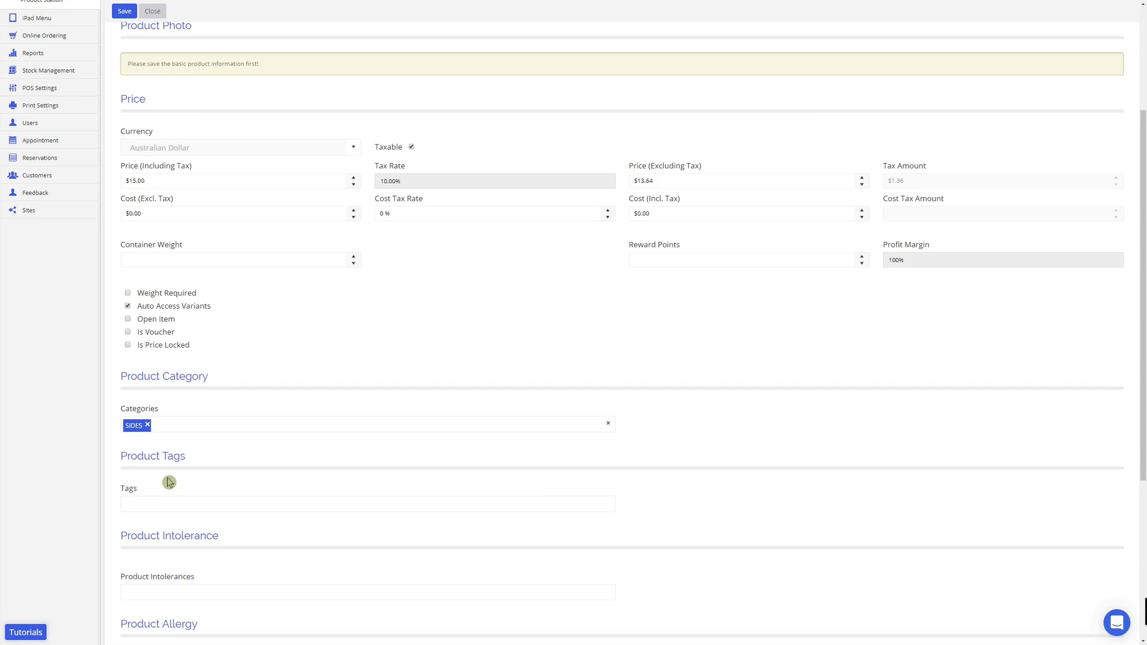
scroll(169, 482, "up", 4)
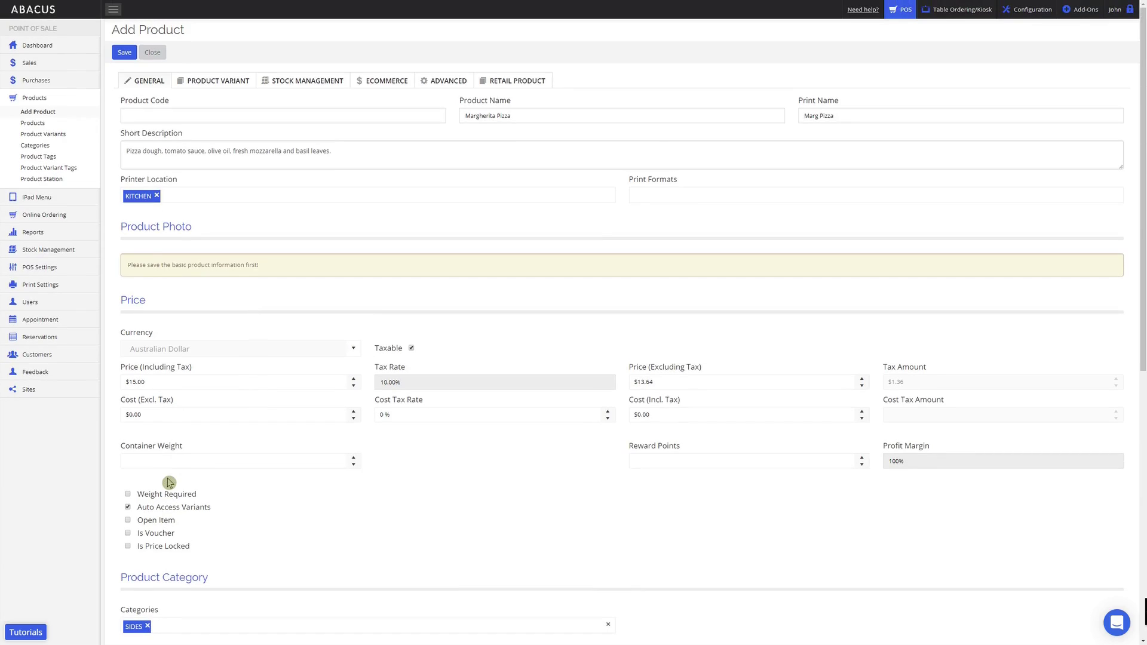
left_click(126, 53)
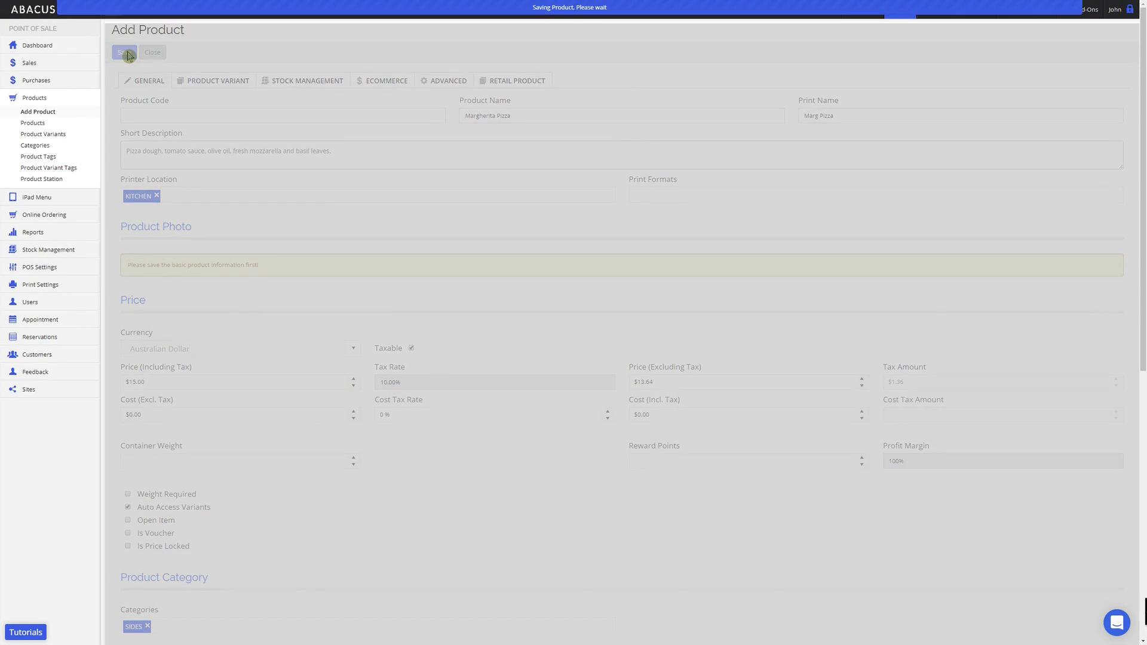
Step: Search the product list for the name "margherita pizza" and review the details in its row
left_click(36, 123)
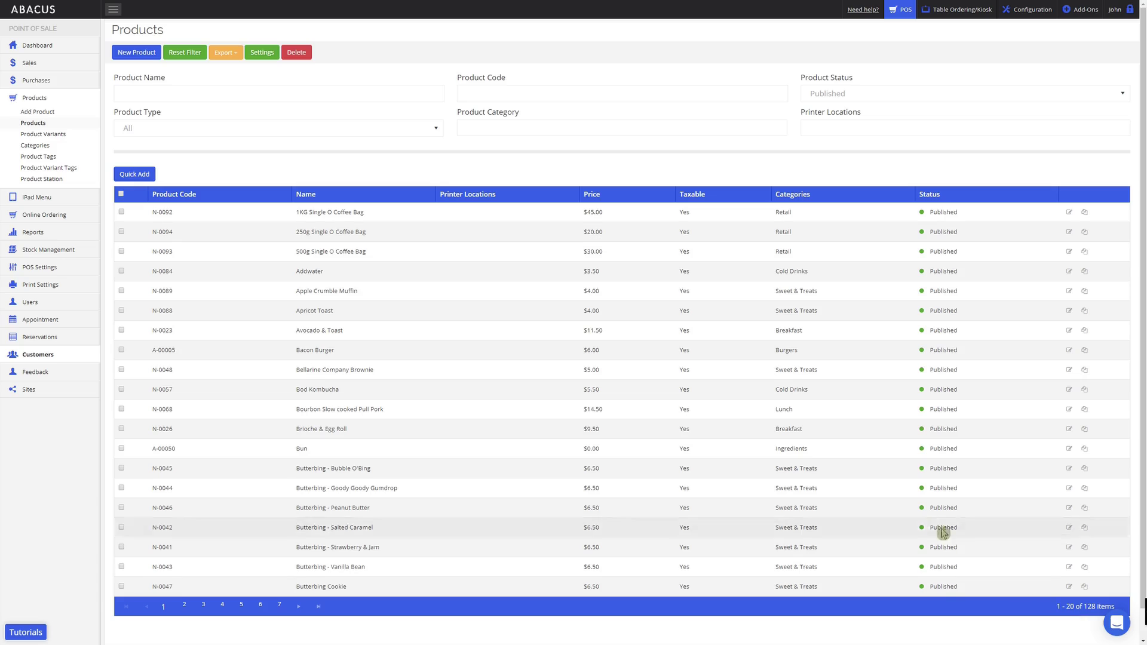
left_click(198, 93)
type("margherita pizza")
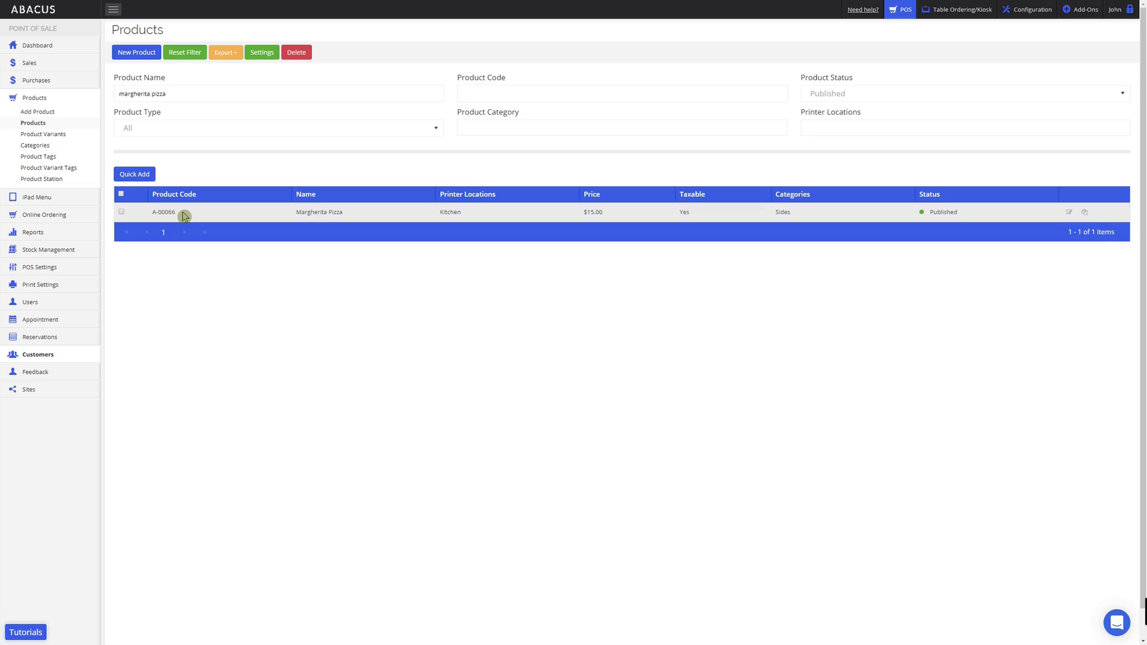
left_click(322, 235)
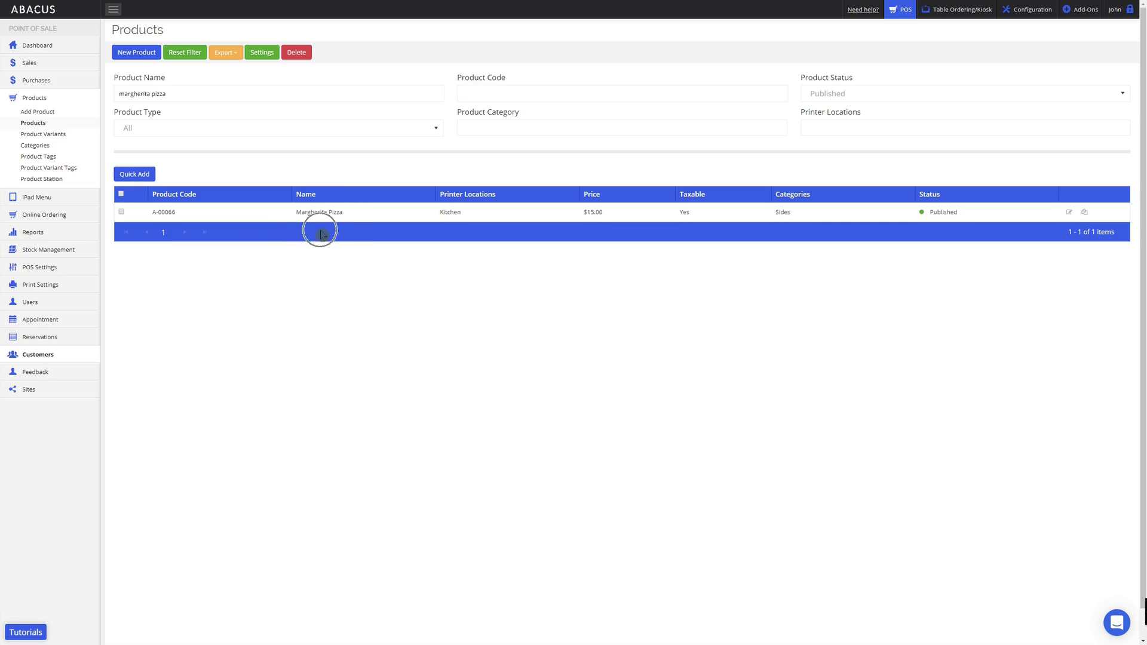
left_click(452, 235)
left_click(598, 234)
left_click(961, 232)
Step: Examine the product list's filter options for code, category, printer location, status and product type
left_click(485, 92)
left_click(485, 93)
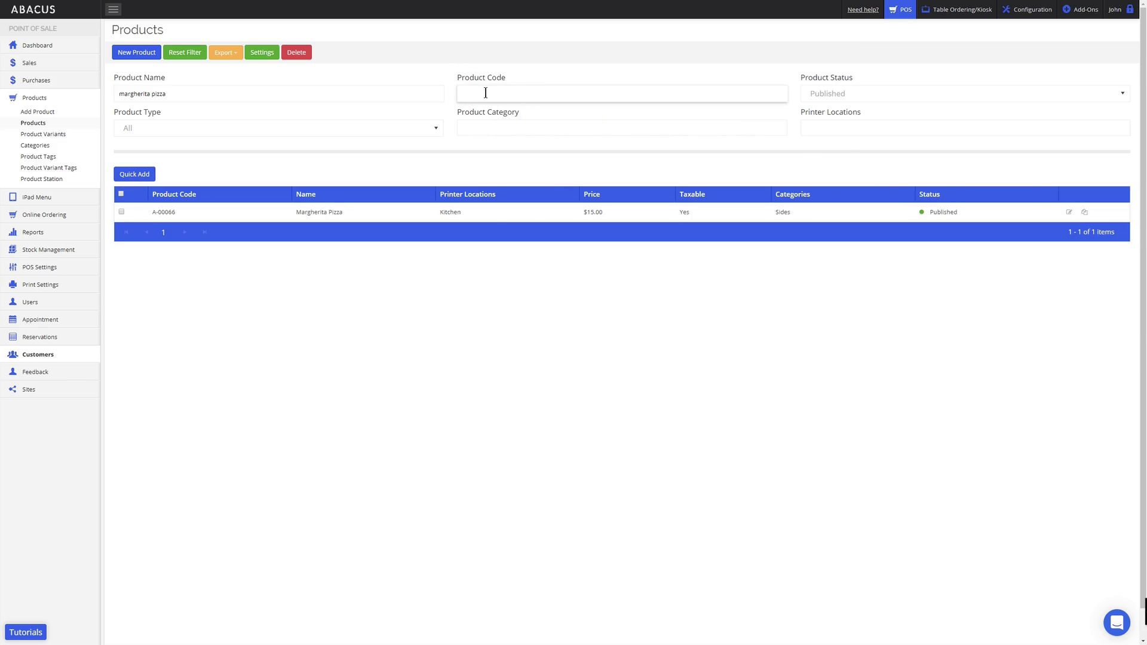
left_click(481, 131)
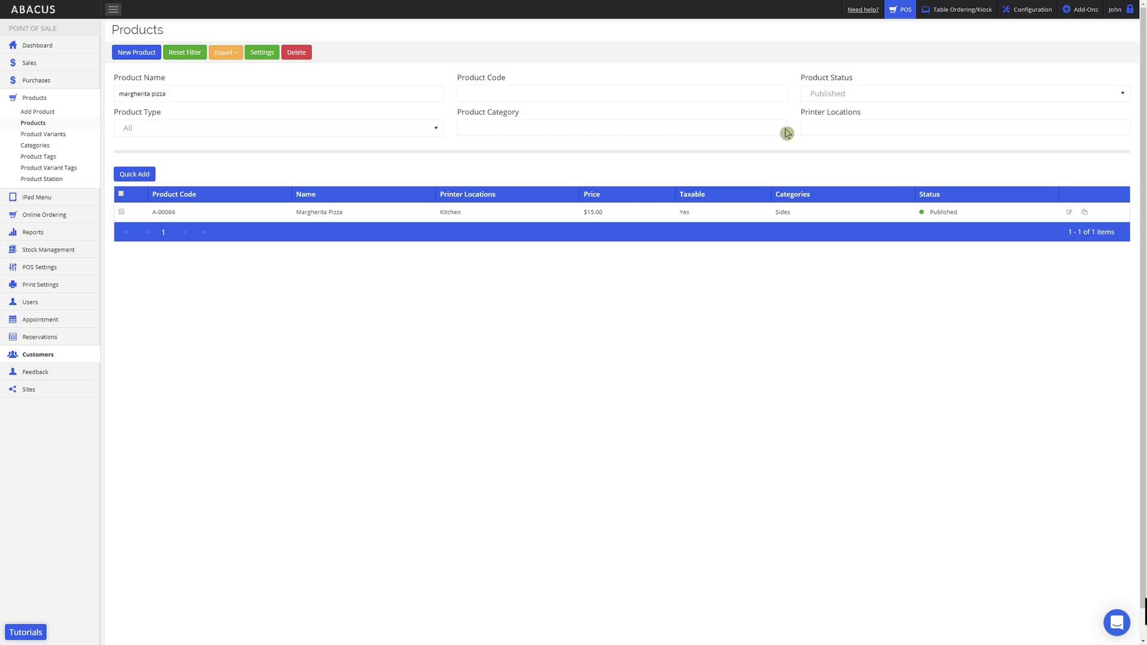
left_click(848, 132)
left_click(844, 96)
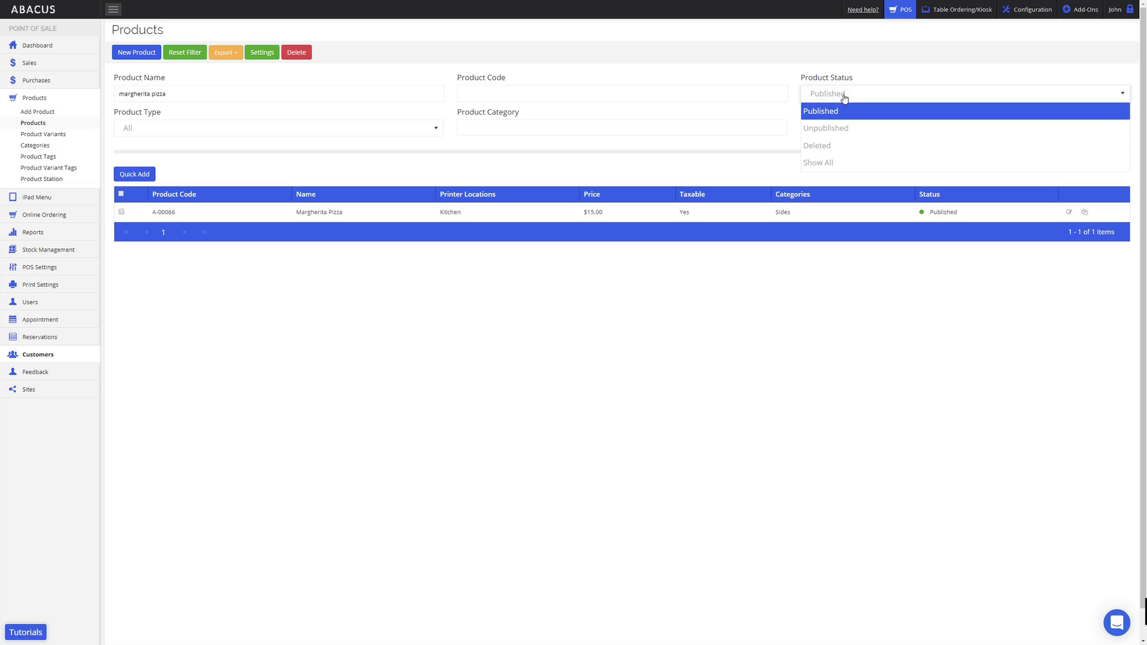
left_click(878, 75)
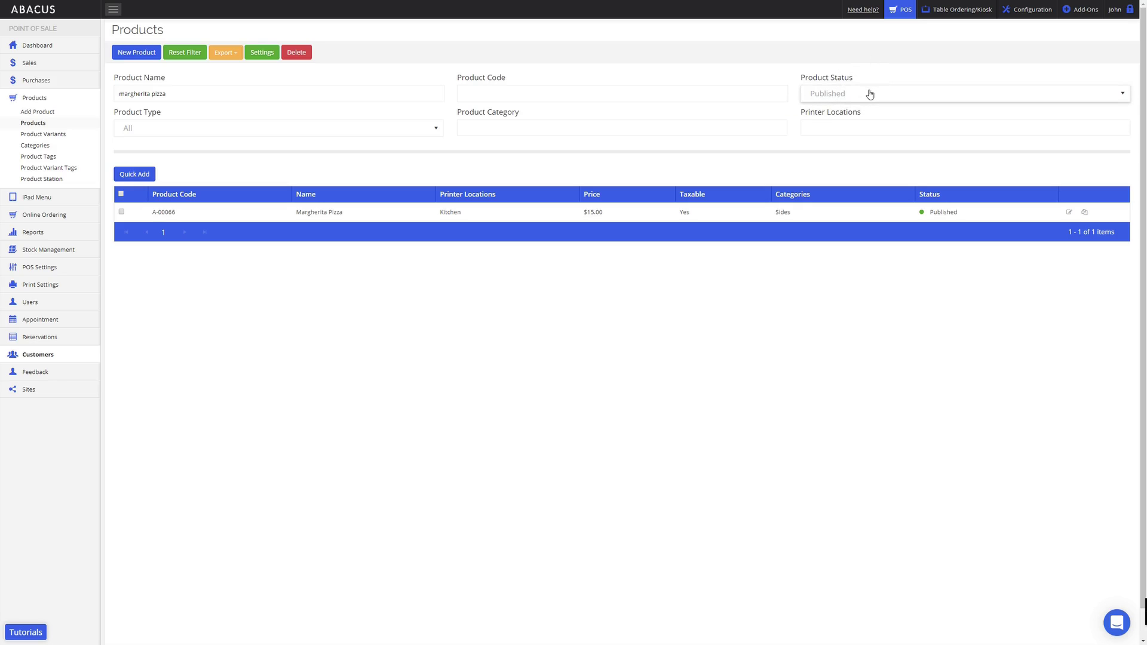
left_click(190, 133)
left_click_drag(190, 134, 184, 169)
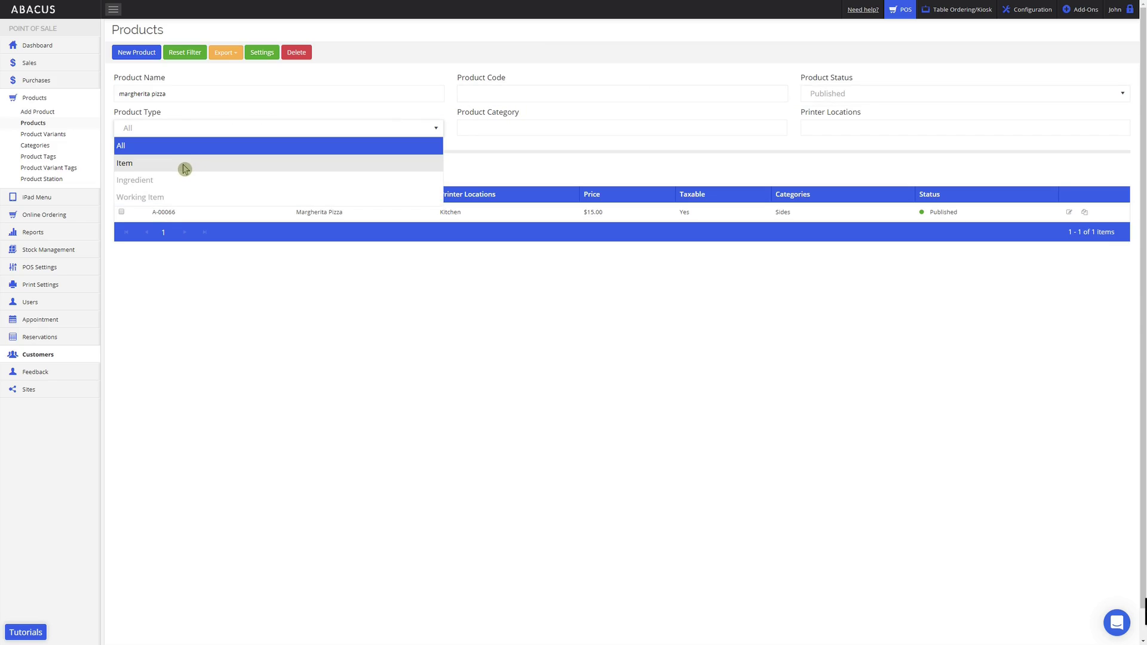
left_click(618, 289)
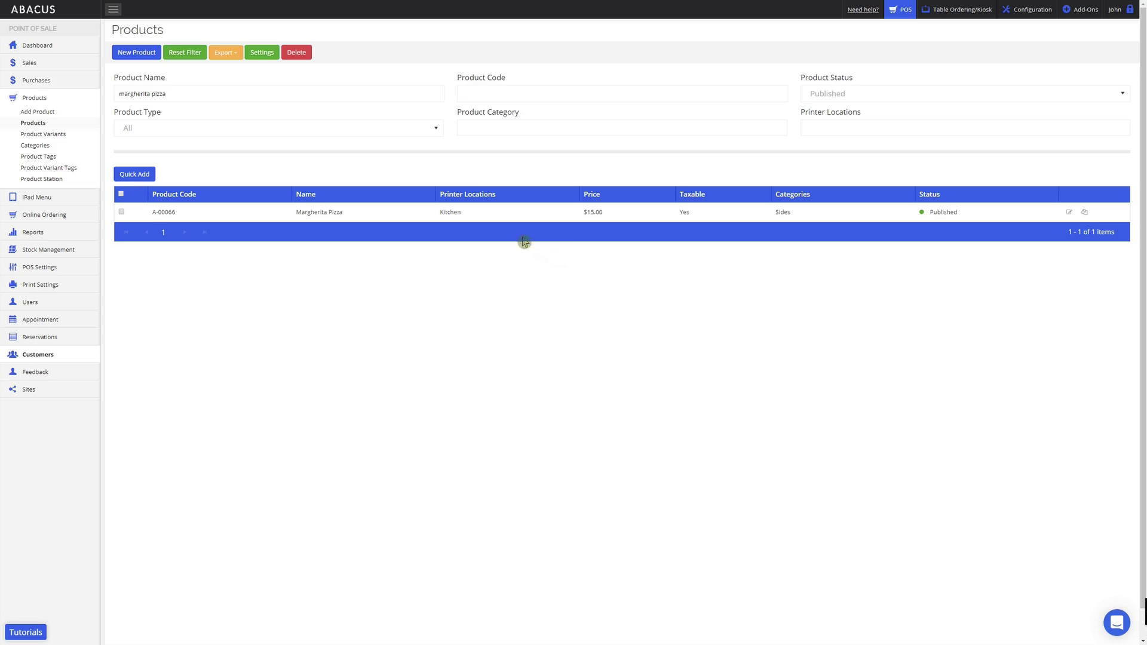
Step: Examine the inline editing options for Margherita Pizza's printer locations, price, taxable setting and categories
left_click(474, 214)
left_click(495, 215)
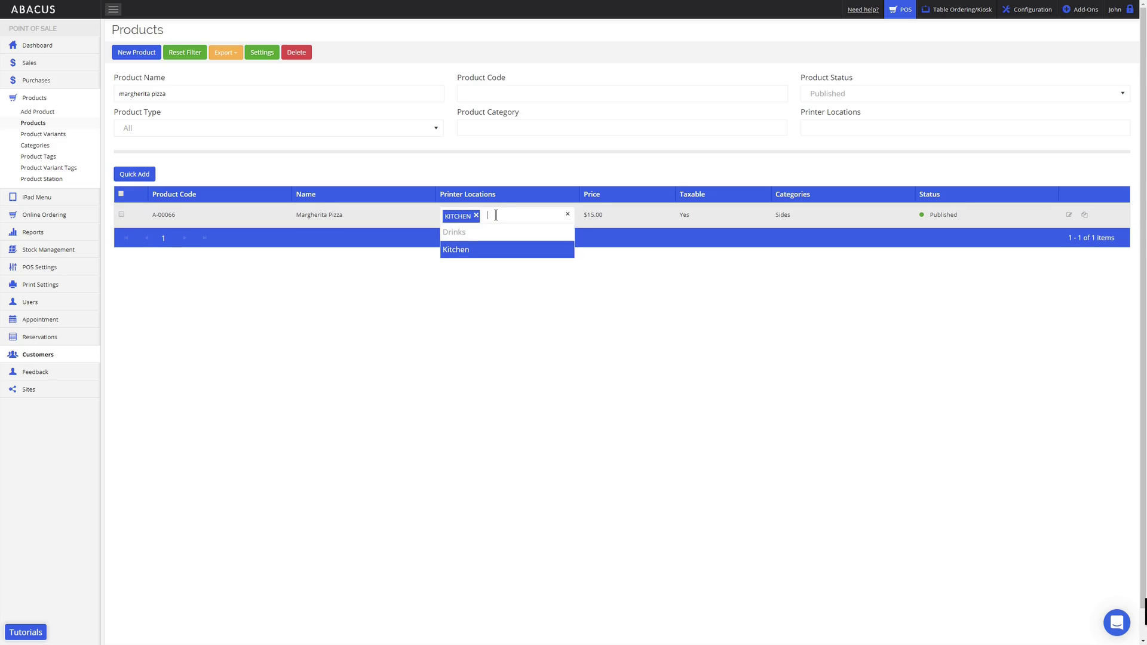
left_click(494, 233)
left_click(476, 210)
left_click(510, 217)
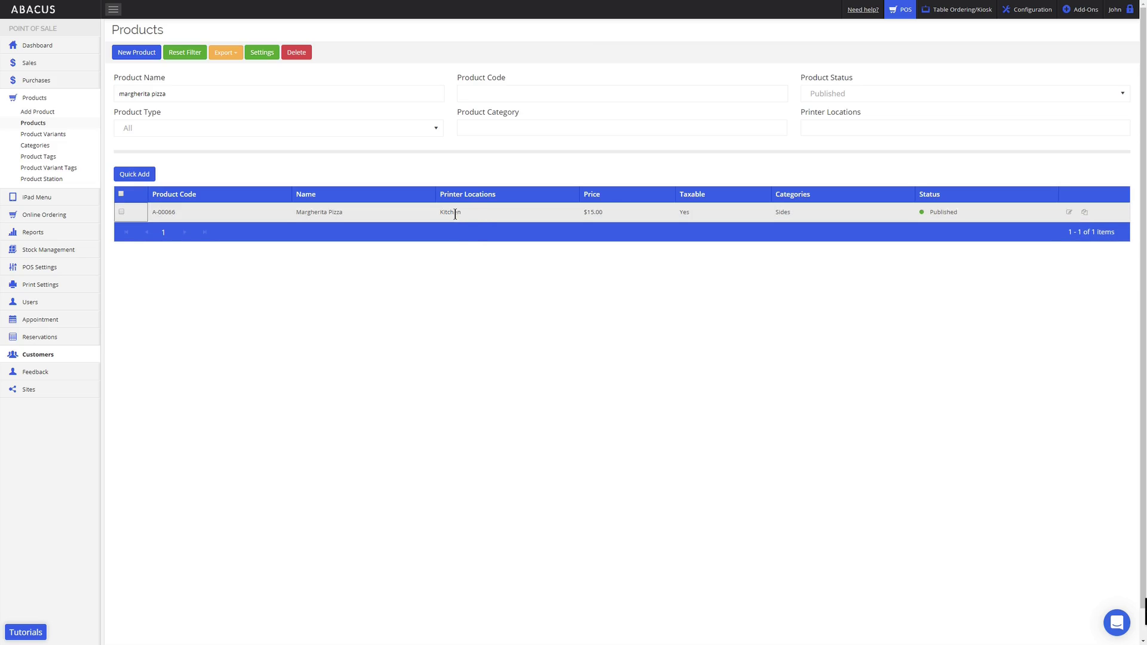
left_click(595, 214)
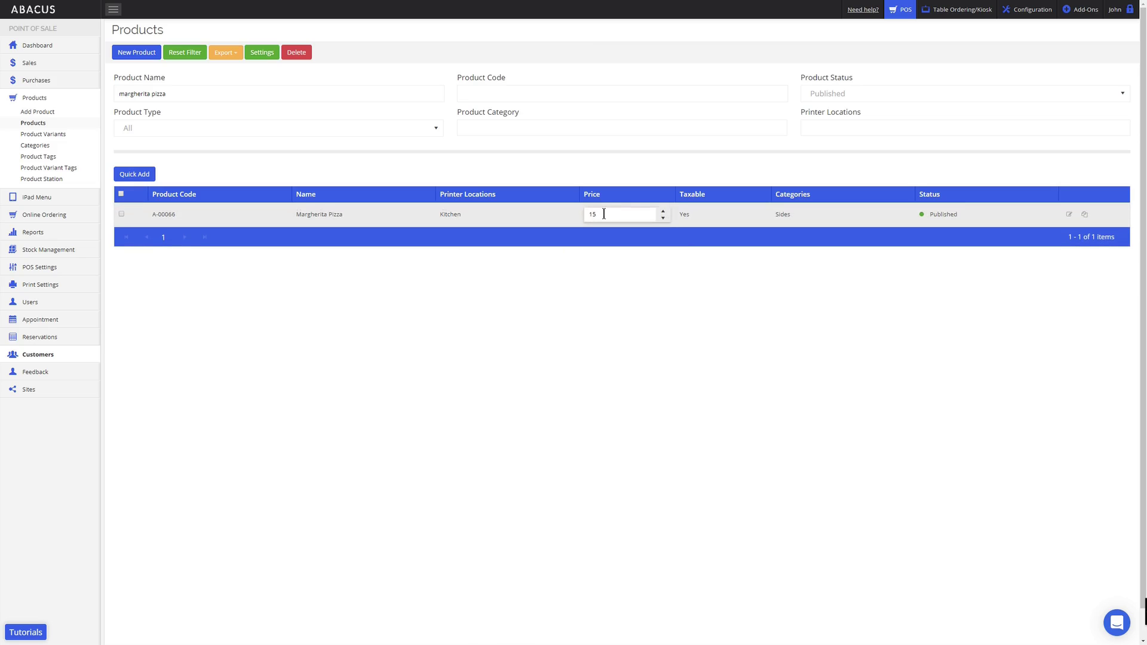
left_click(693, 216)
left_click(726, 219)
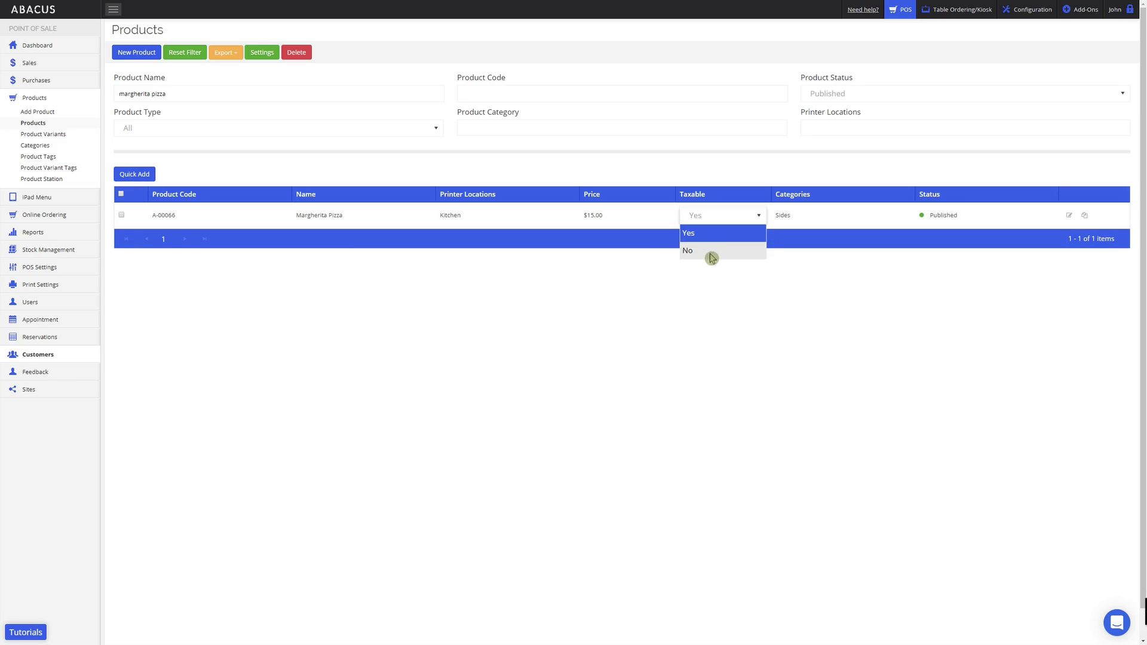
left_click(837, 221)
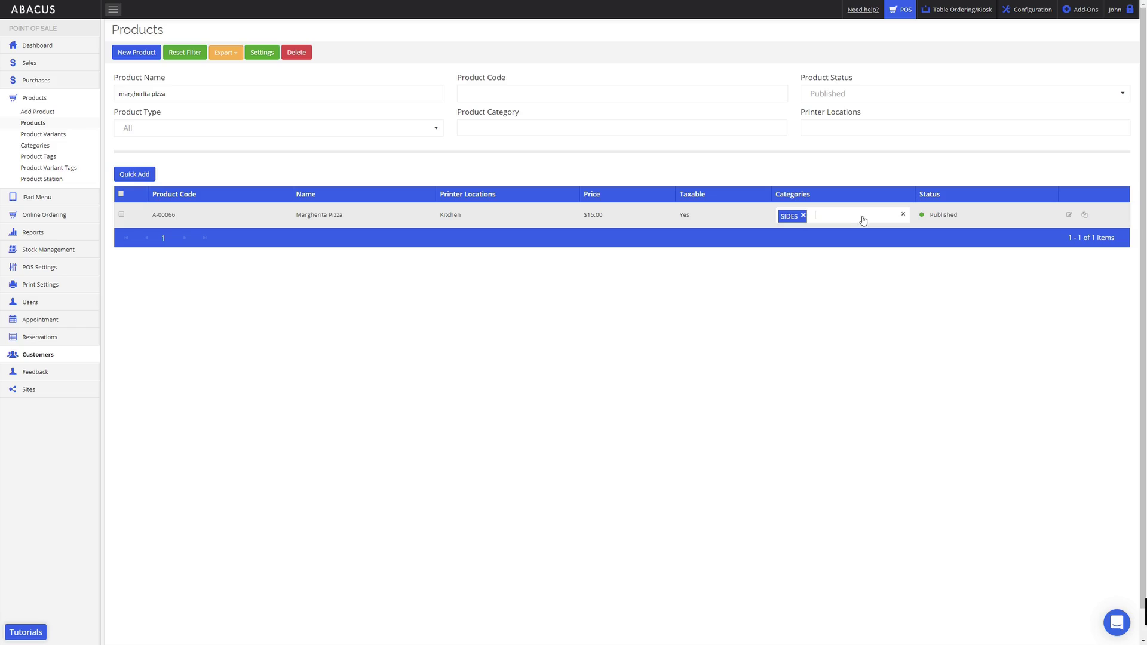
left_click(588, 304)
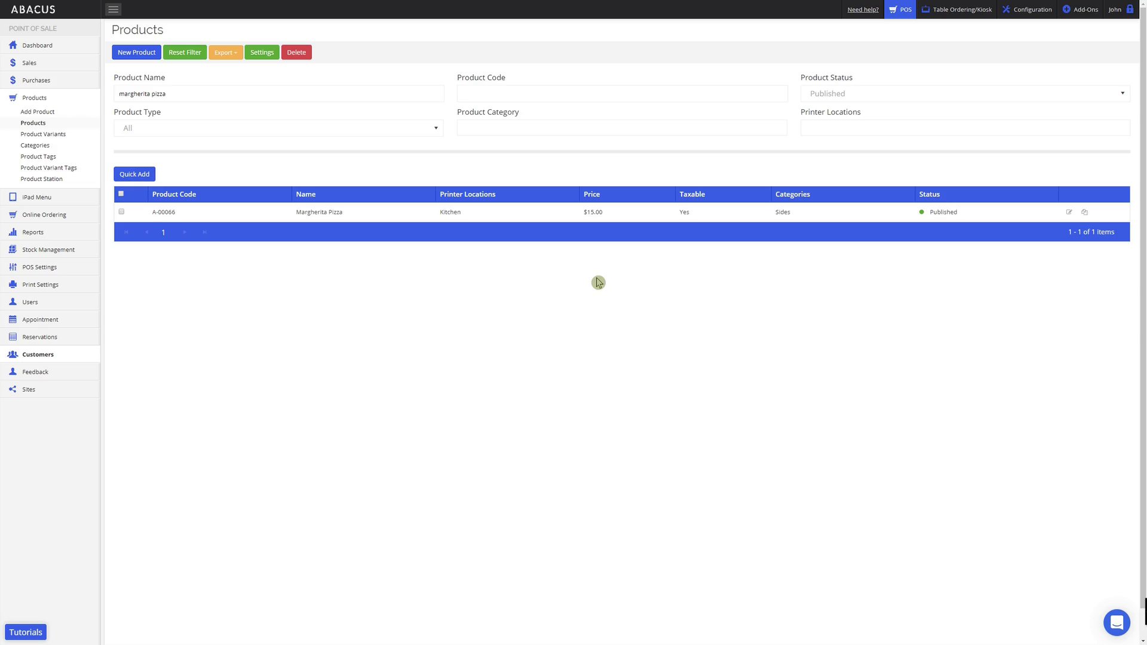
Step: Reset the product list filters and show only products in the Sides category
left_click(186, 59)
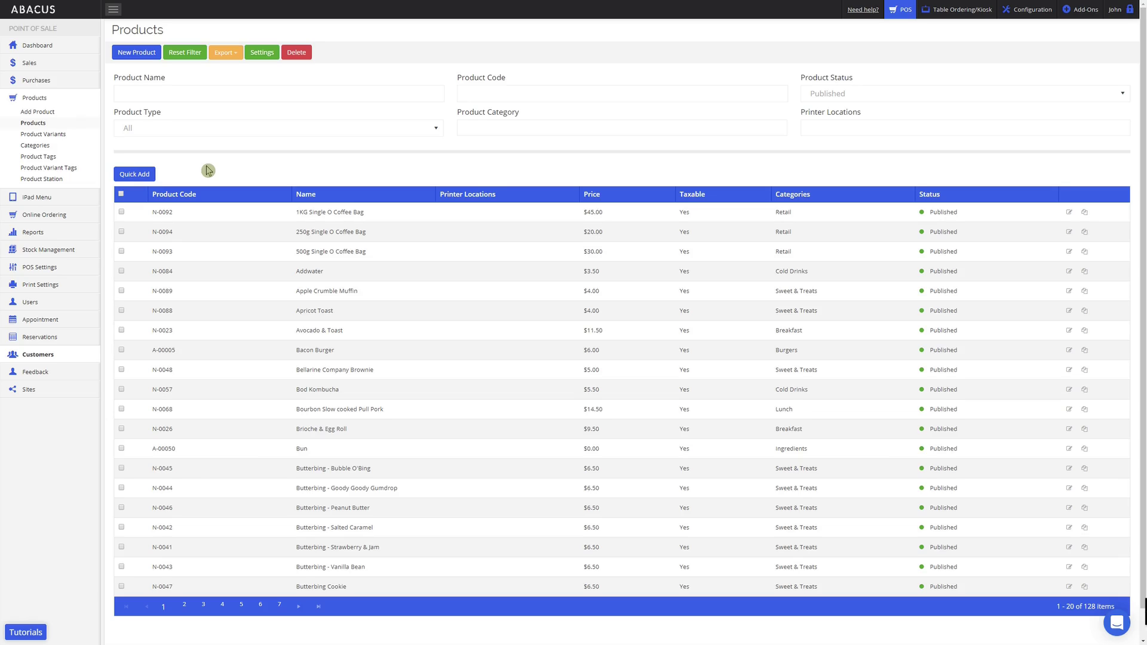
left_click(495, 129)
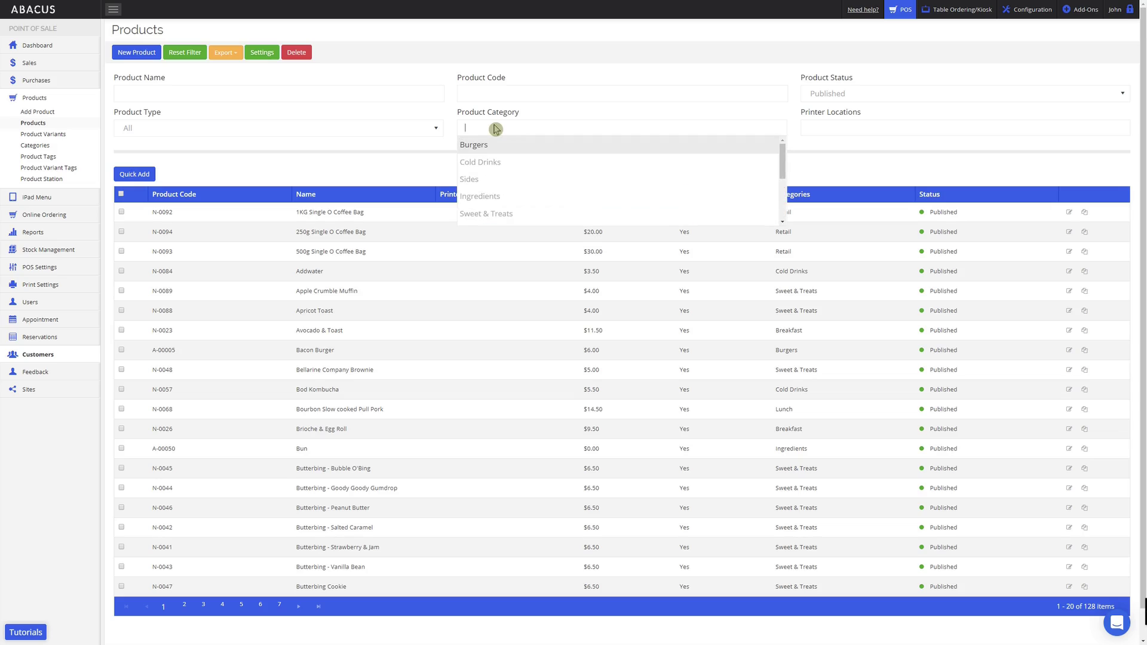
left_click(494, 181)
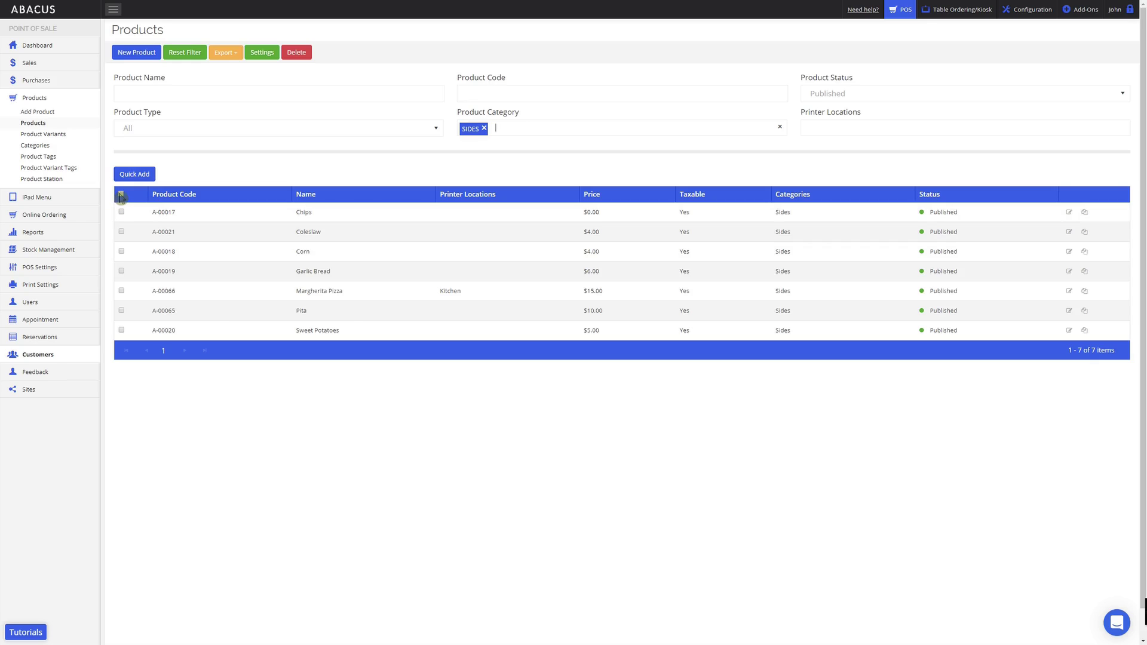
Step: Select all the listed Sides products and add the Kitchen printer location to them in bulk
left_click(121, 194)
left_click(265, 53)
left_click(266, 58)
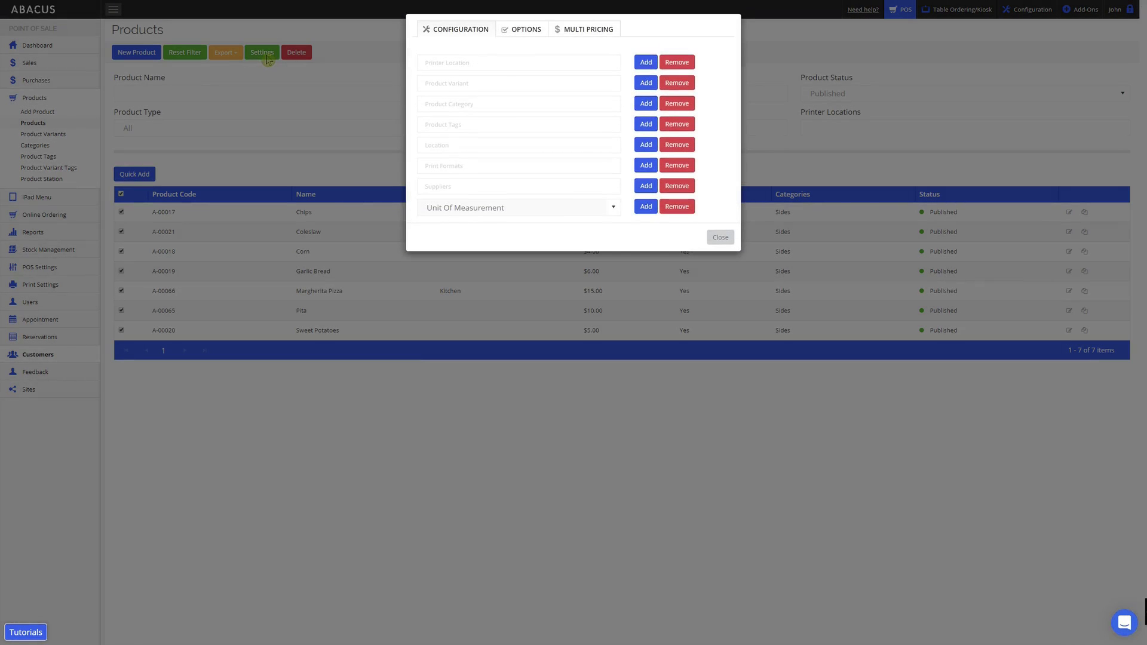
left_click(439, 60)
left_click(442, 99)
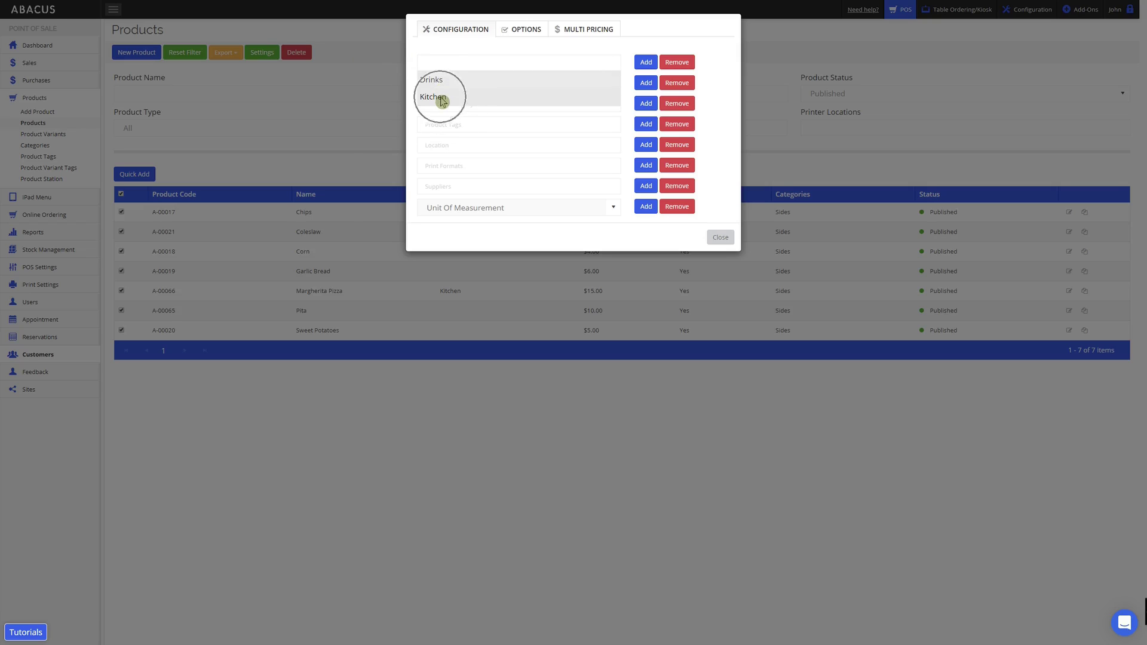
left_click(641, 65)
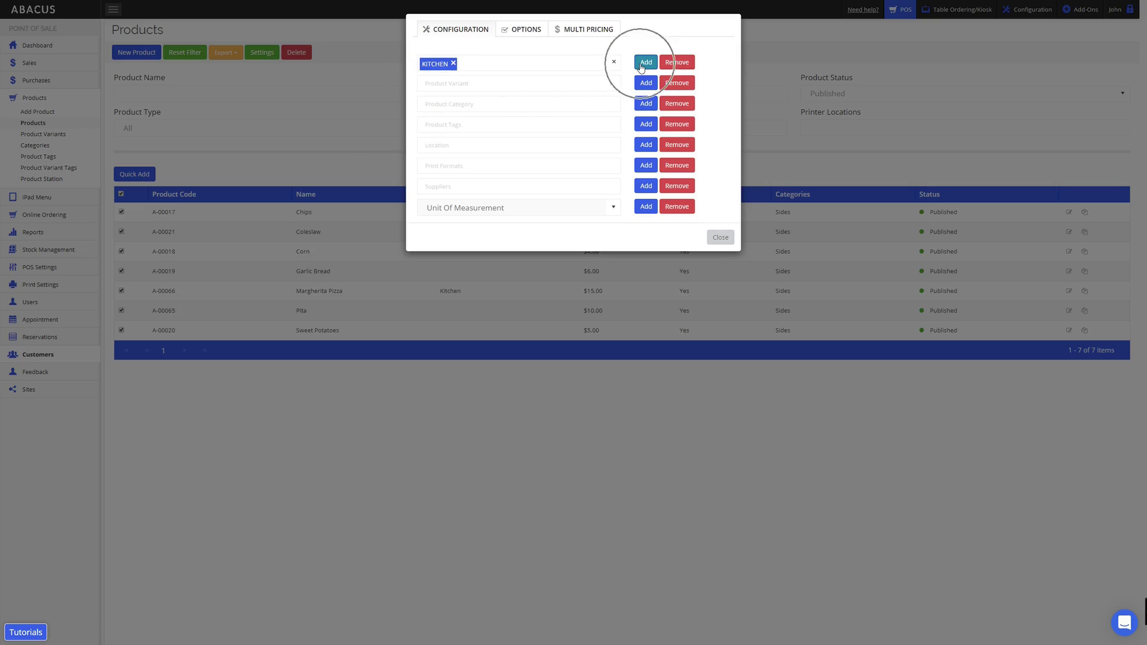
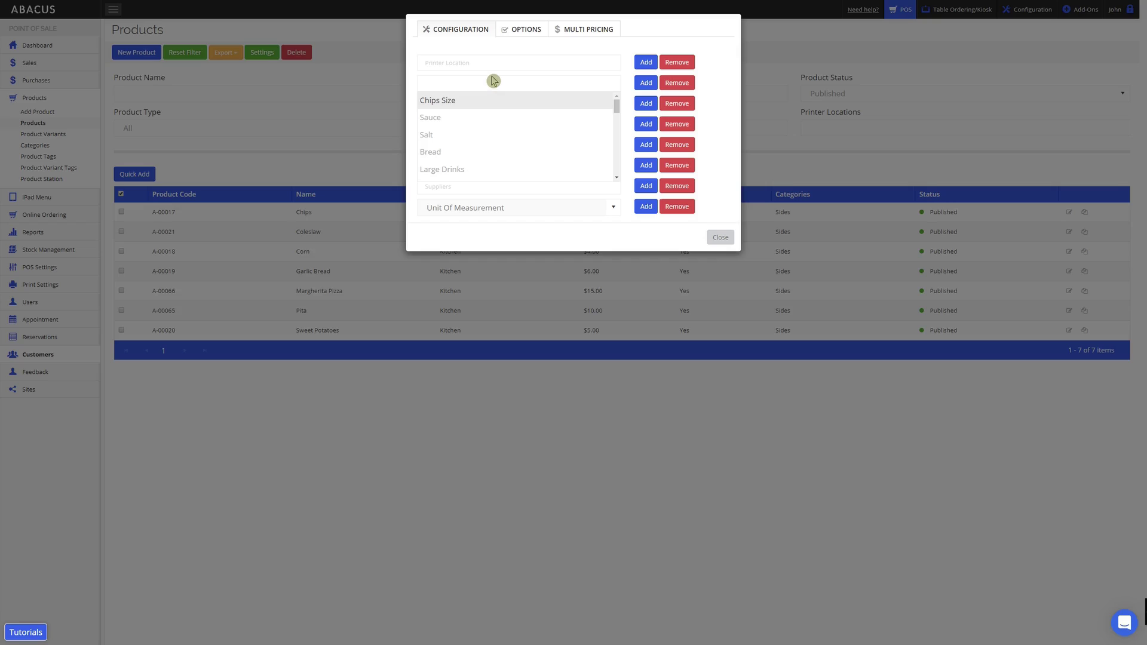
Step: Examine the bulk configuration choices for product variants and categories and the bulk item options, and close the bulk settings
left_click(492, 84)
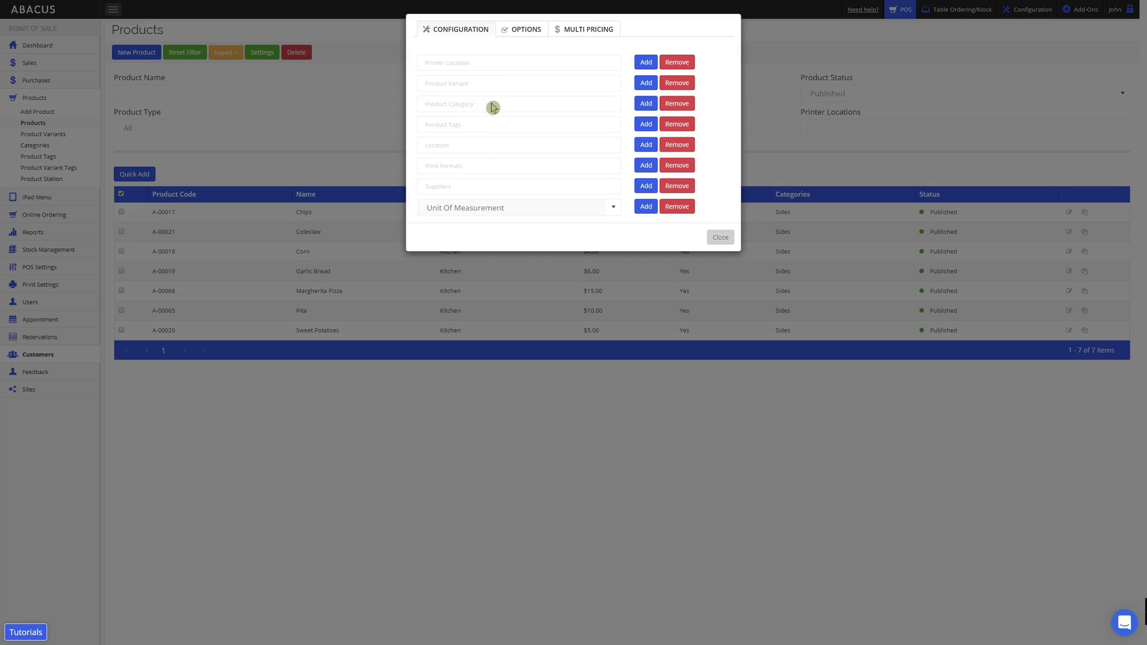
left_click(491, 105)
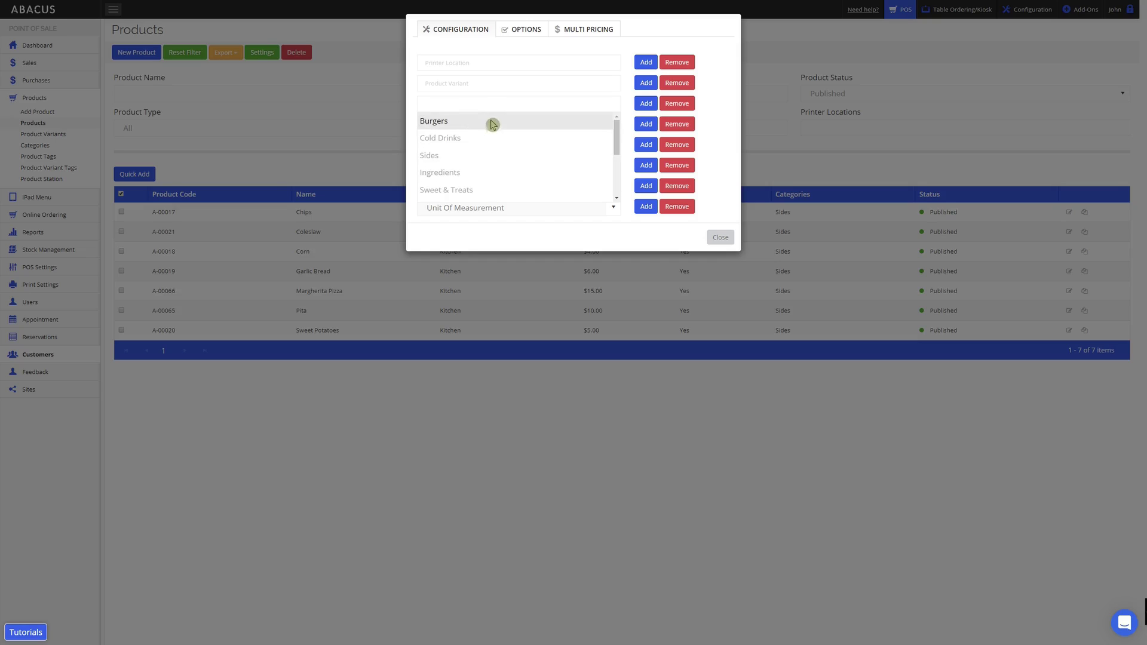
left_click(493, 98)
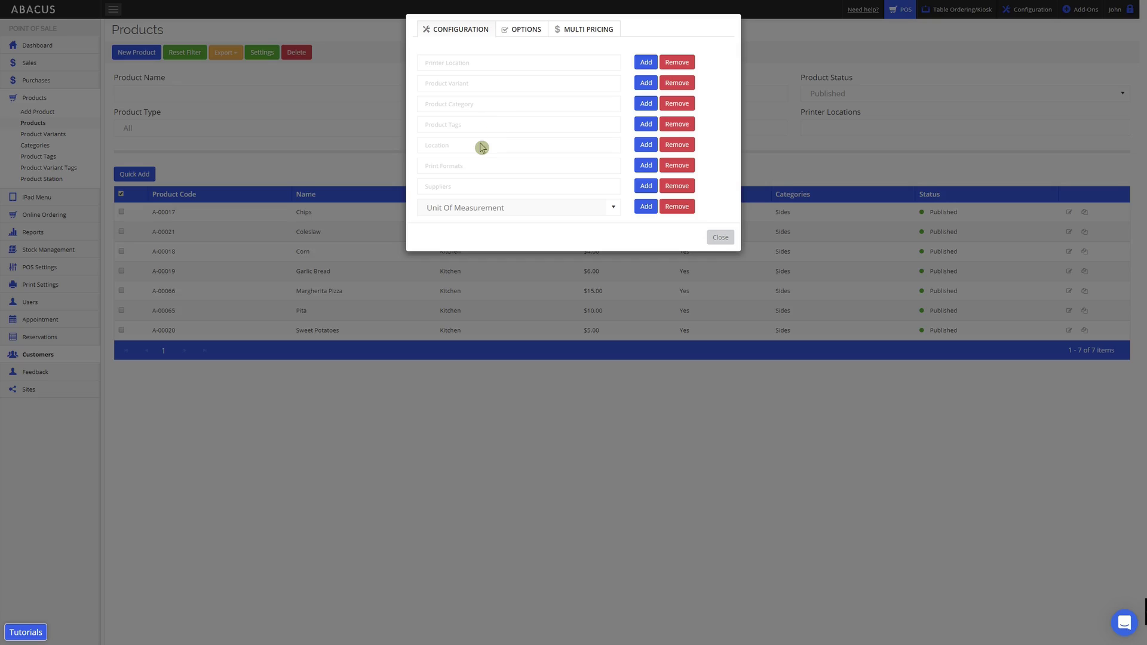
left_click(519, 32)
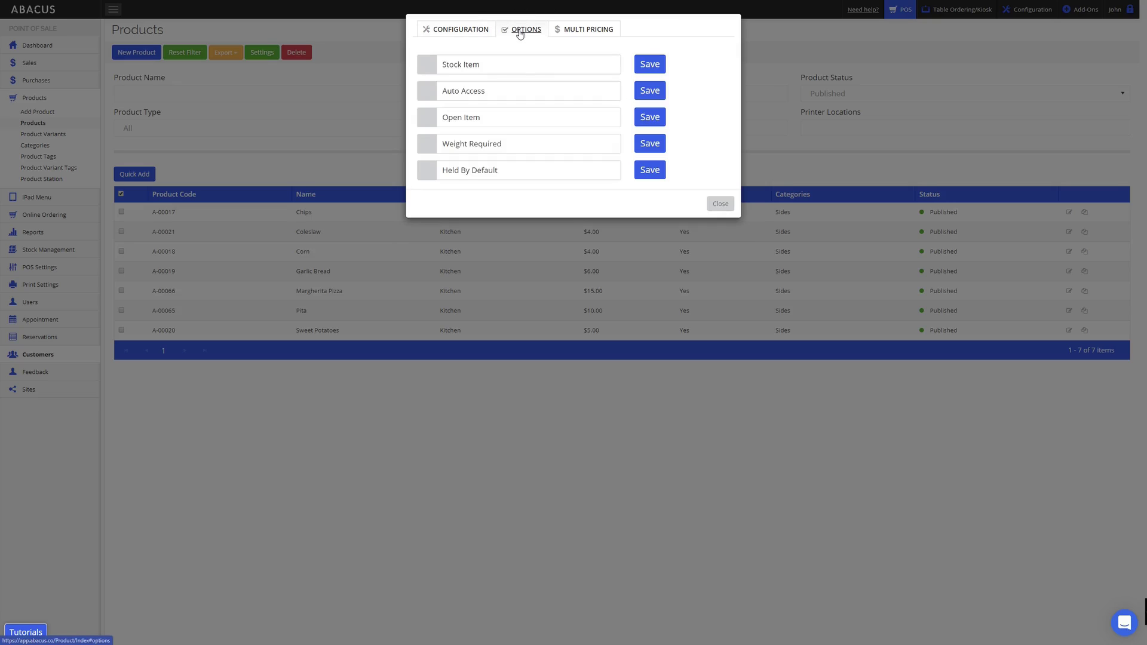
left_click(521, 56)
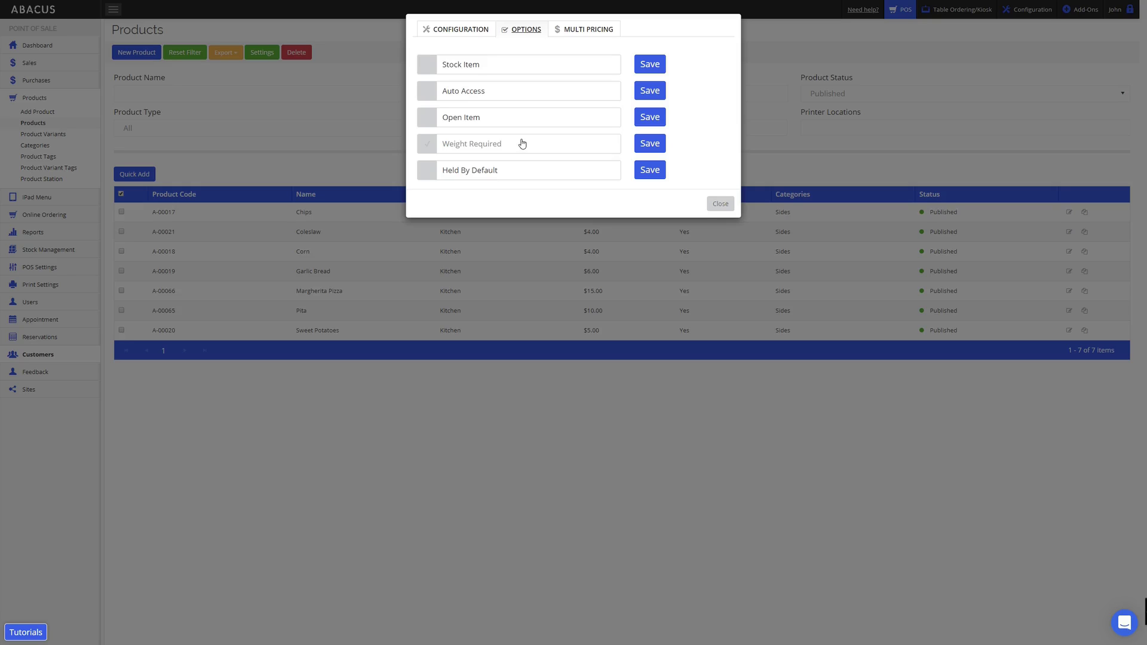
left_click(340, 52)
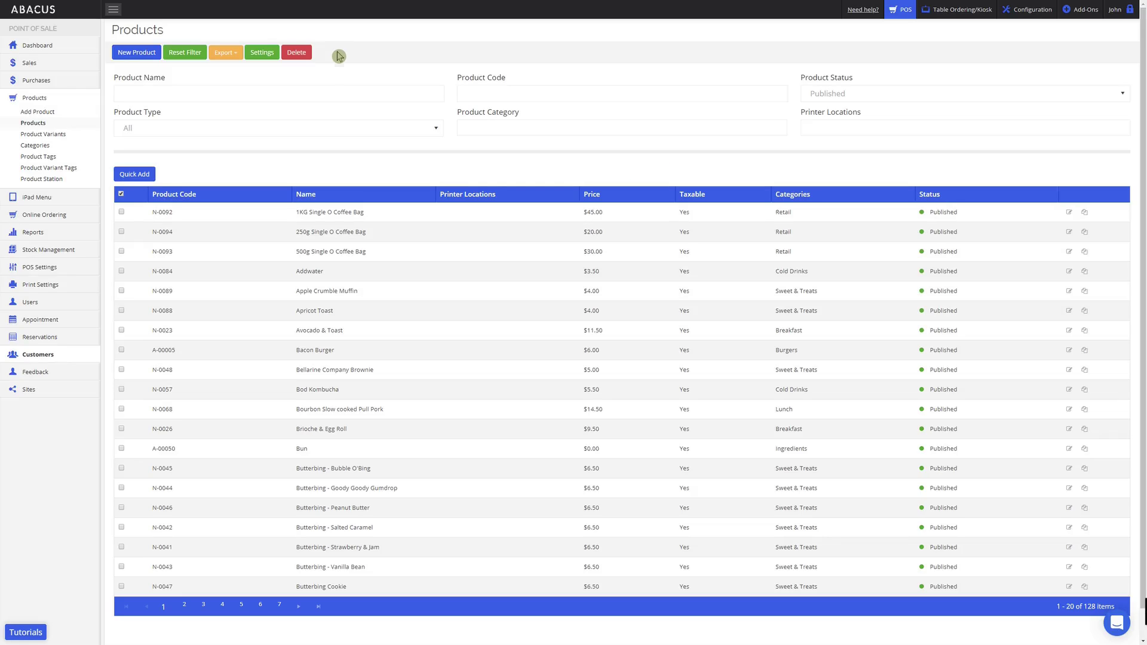
Step: Add a new product directly in the product list, named Vegetarian Pizza, with the Kitchen printer location
left_click(133, 177)
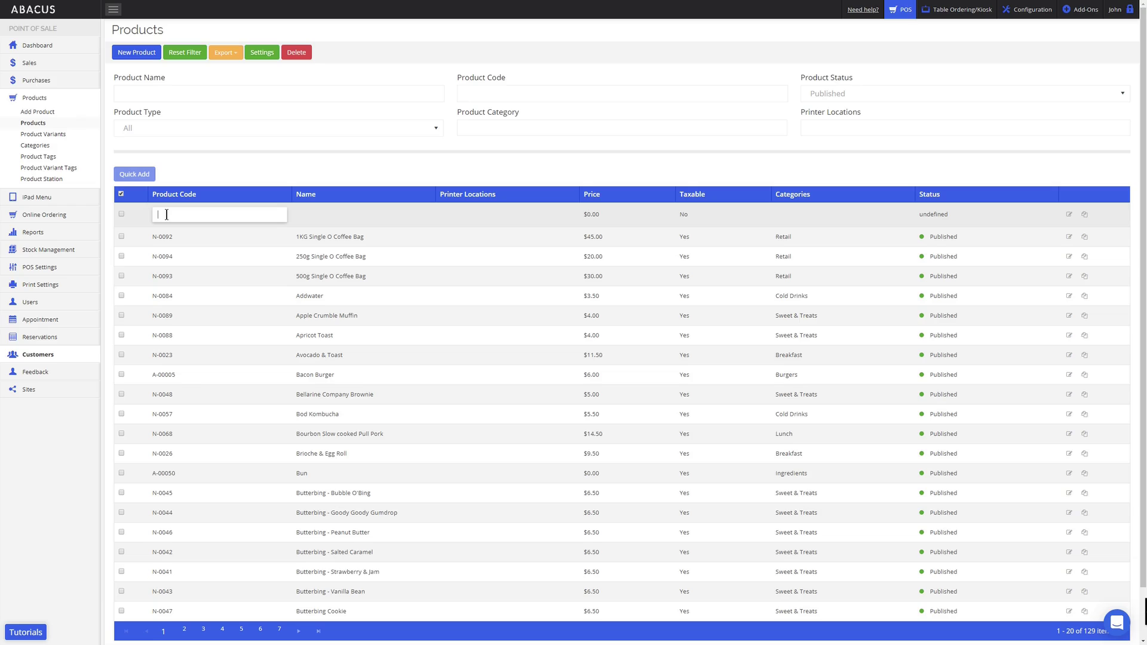
left_click(323, 216)
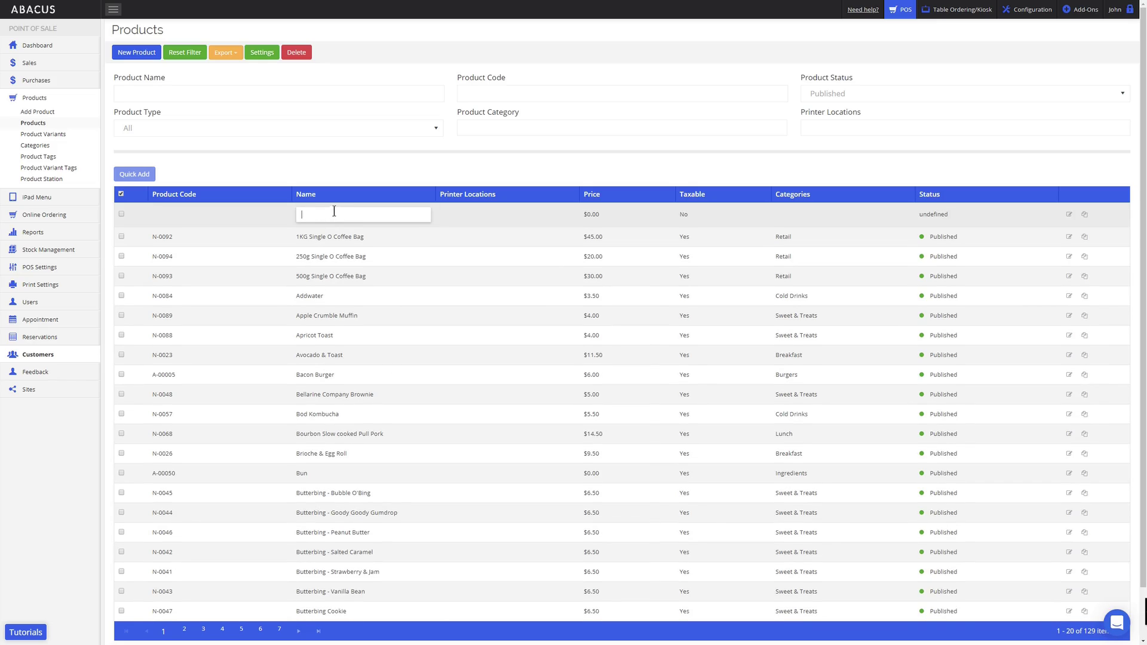
type("Vegetarian Pizza")
left_click(469, 219)
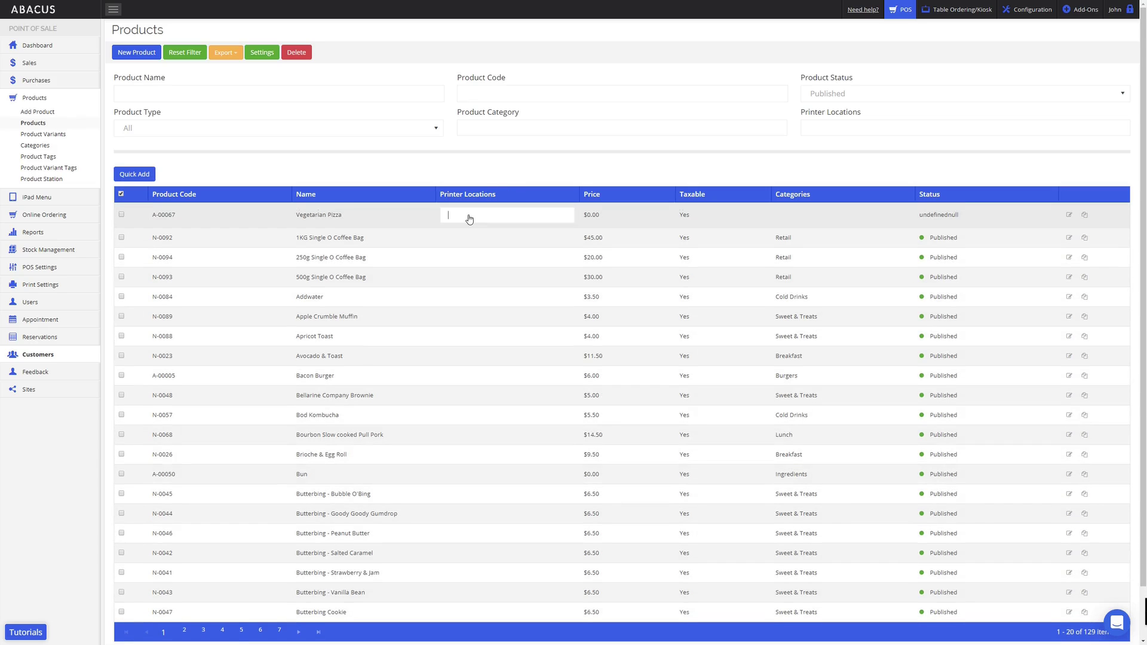
left_click(466, 251)
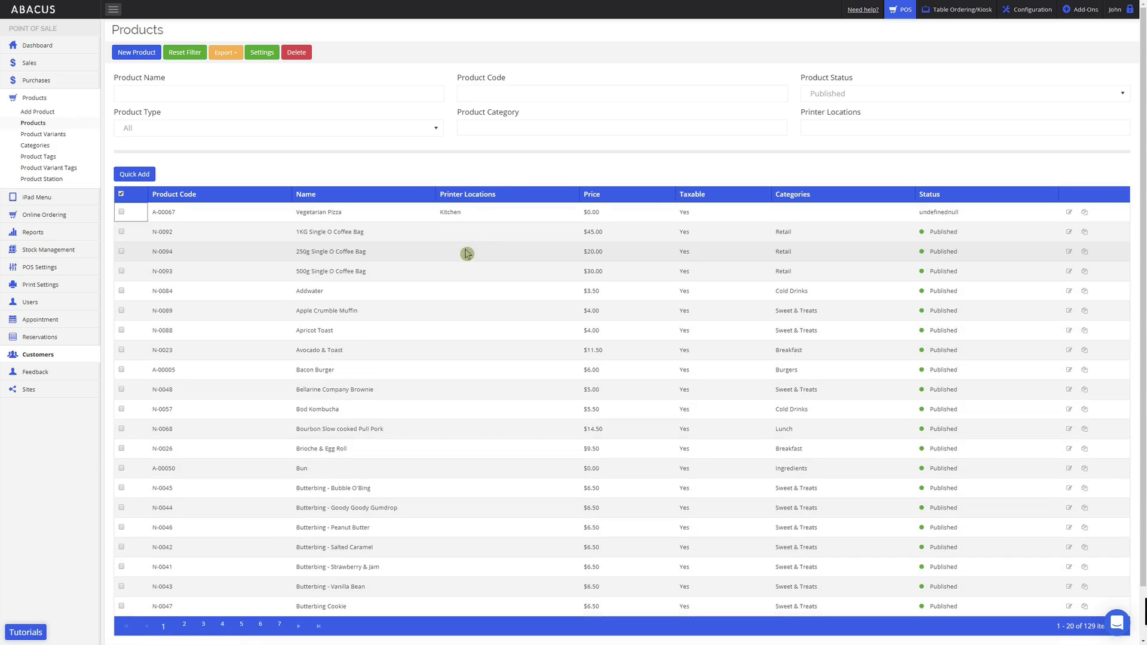
Step: Set Vegetarian Pizza's price to $15.00 and assign it to the Sides category
left_click(600, 213)
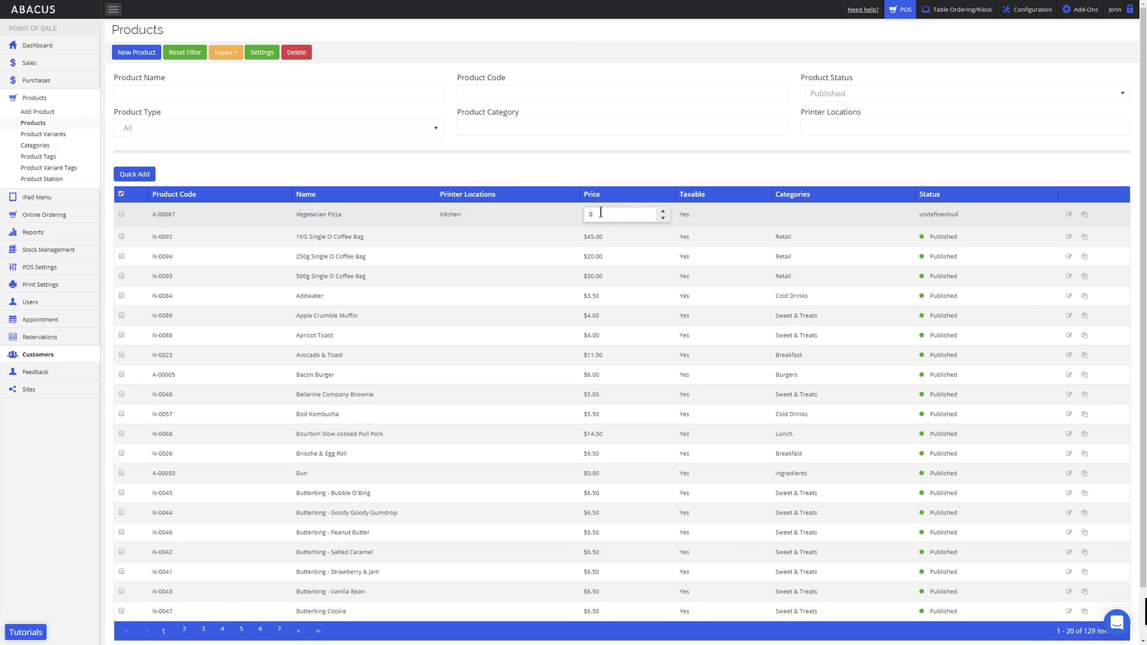
key("BackSpace")
type("15")
left_click(799, 218)
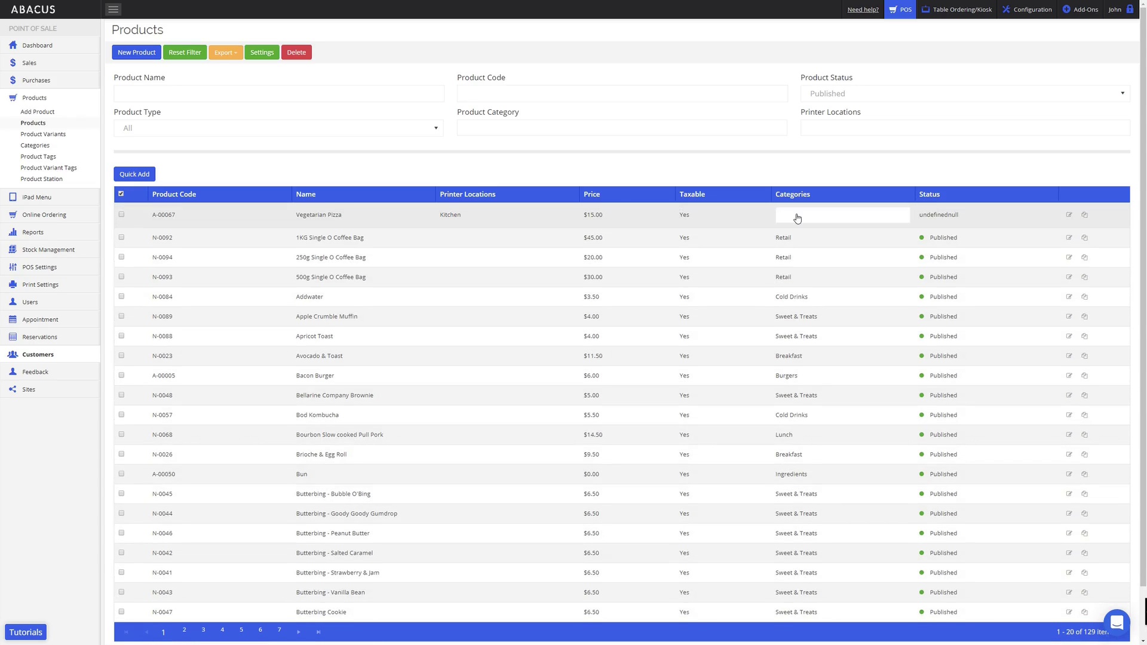
type("sid")
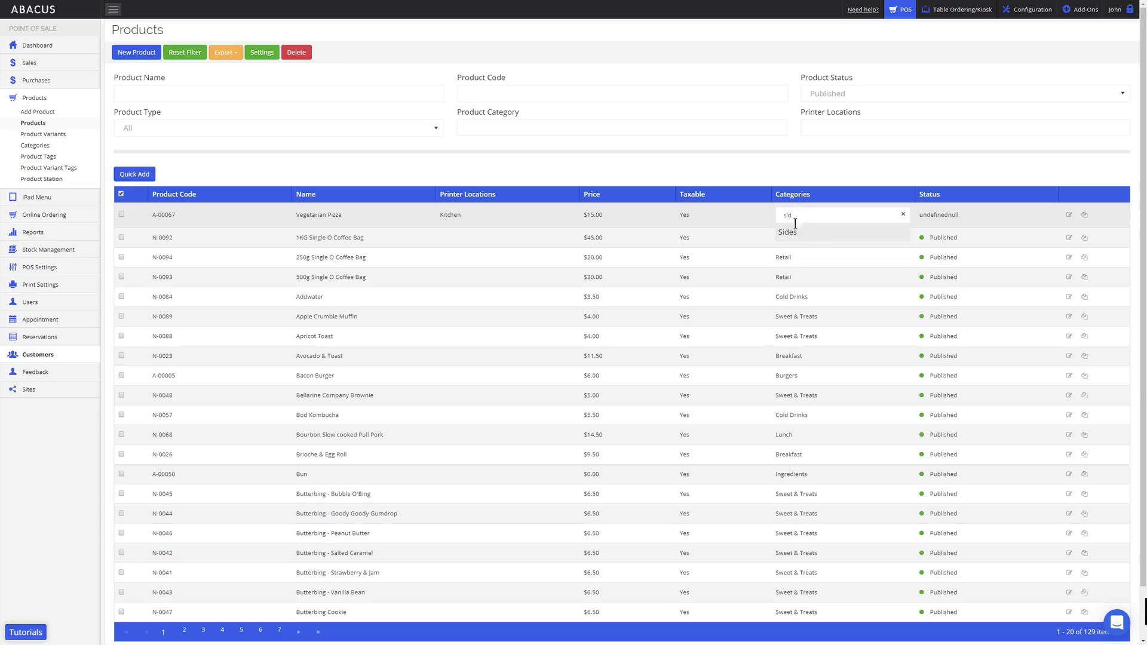
left_click(799, 234)
key("Tab")
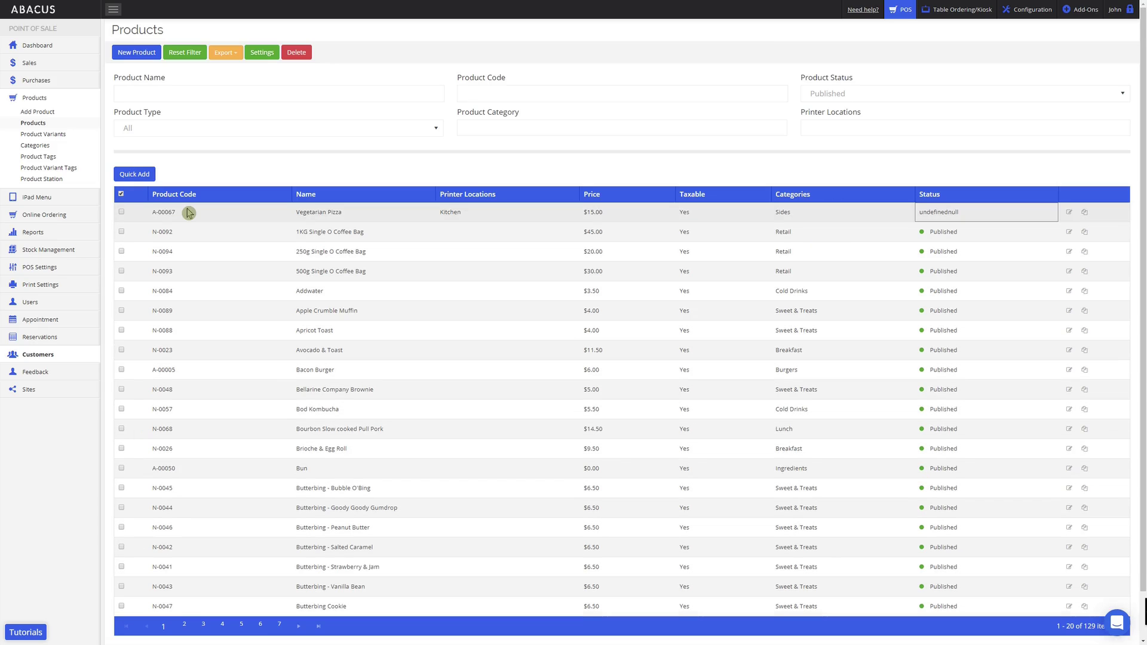